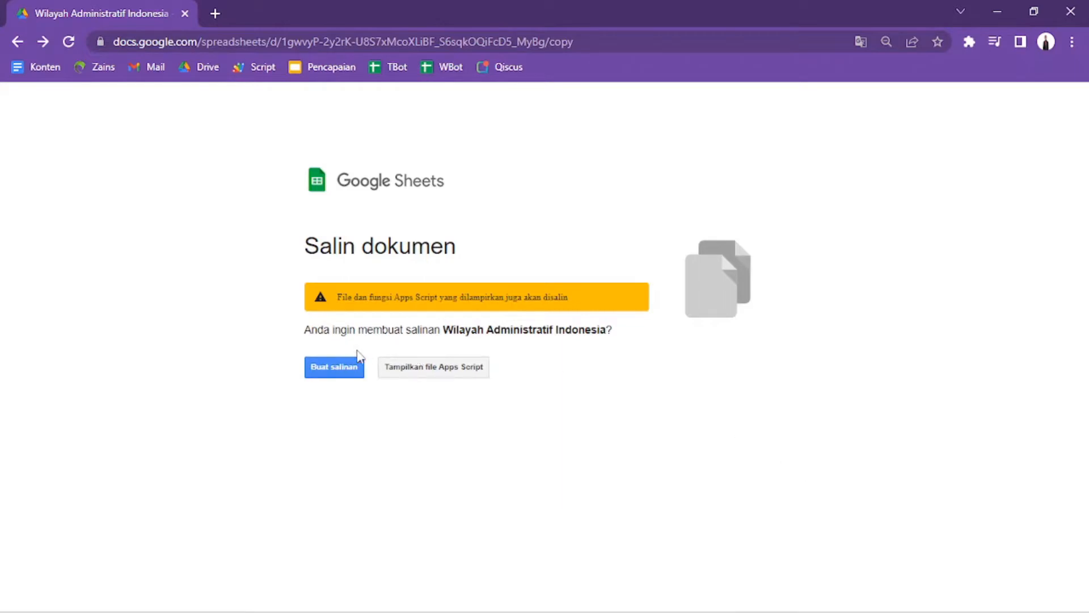
- Make a copy of the Wilayah Administratif Indonesia spreadsheet together with its attached Apps Script
click(341, 374)
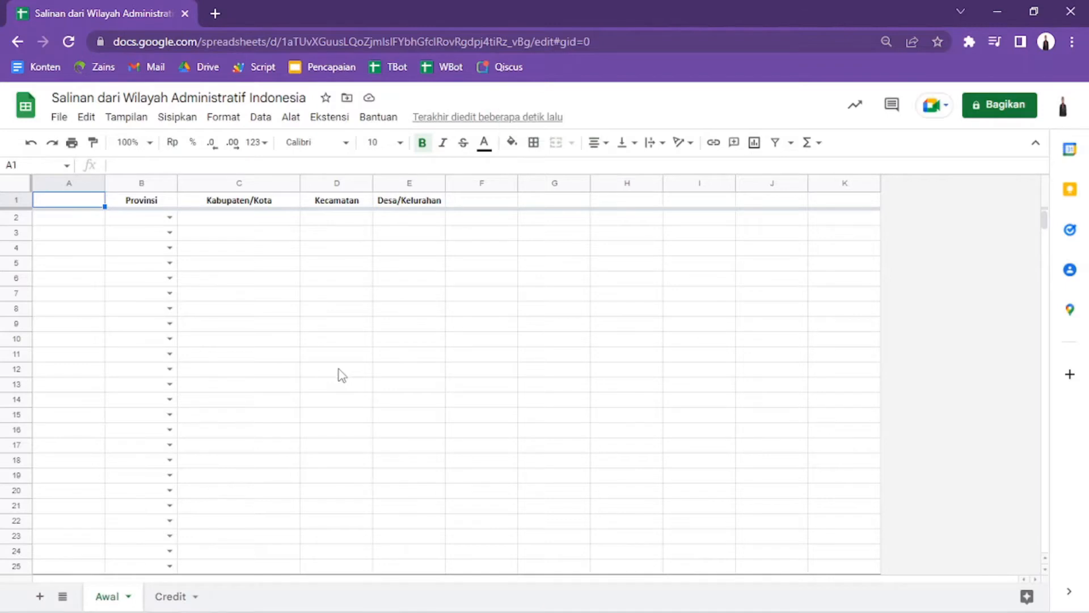
- Examine the row 1 headers Provinsi, Kabupaten/Kota, Kecamatan and Desa/Kelurahan on the Awal sheet
key(Right)
key(Right)
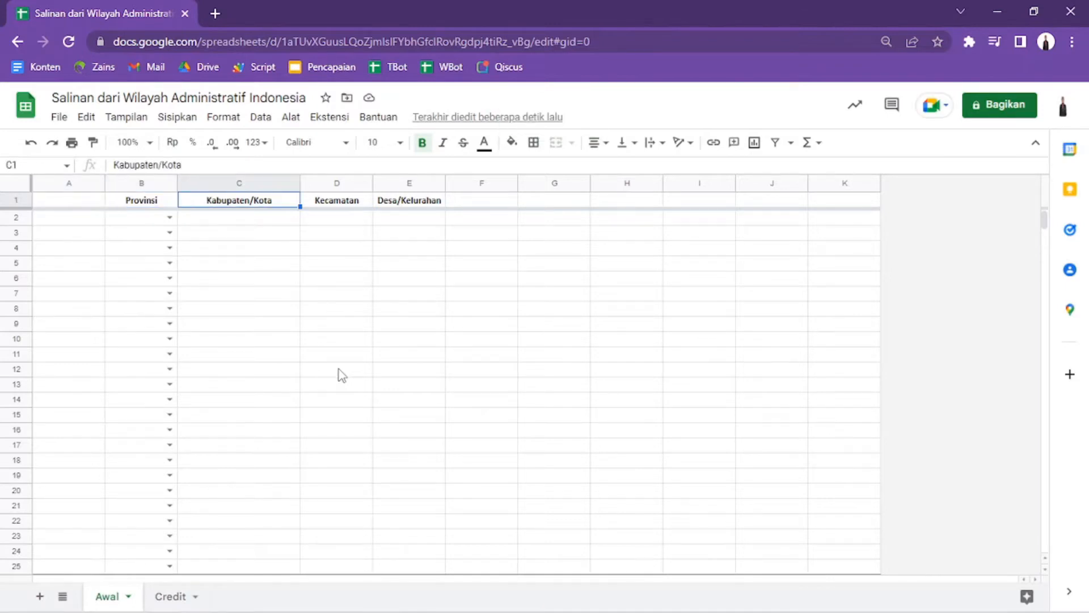
key(Right)
key(Right)
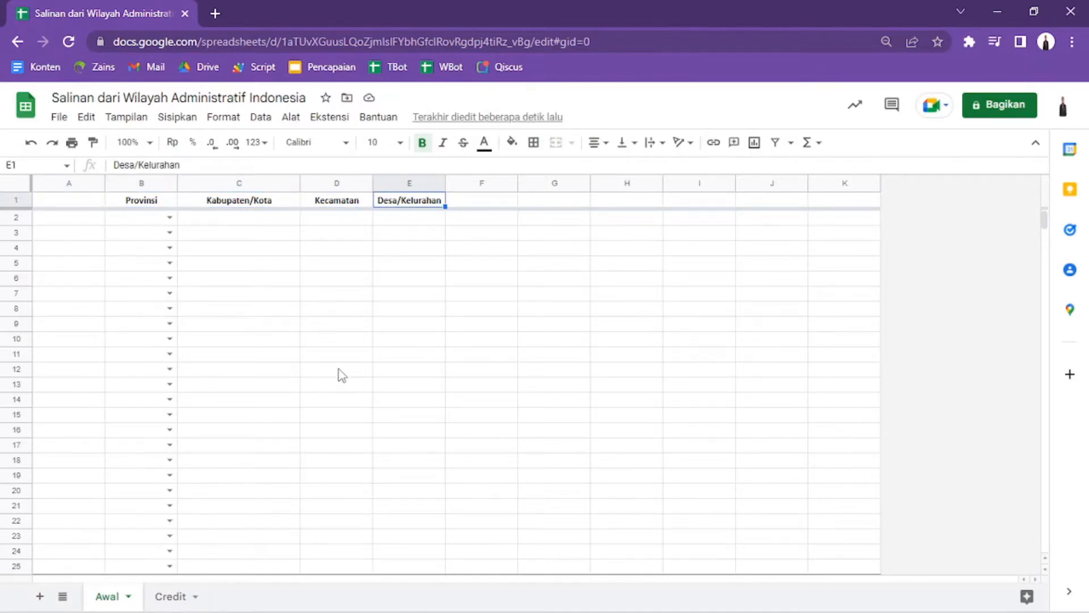
key(Left)
key(Left)
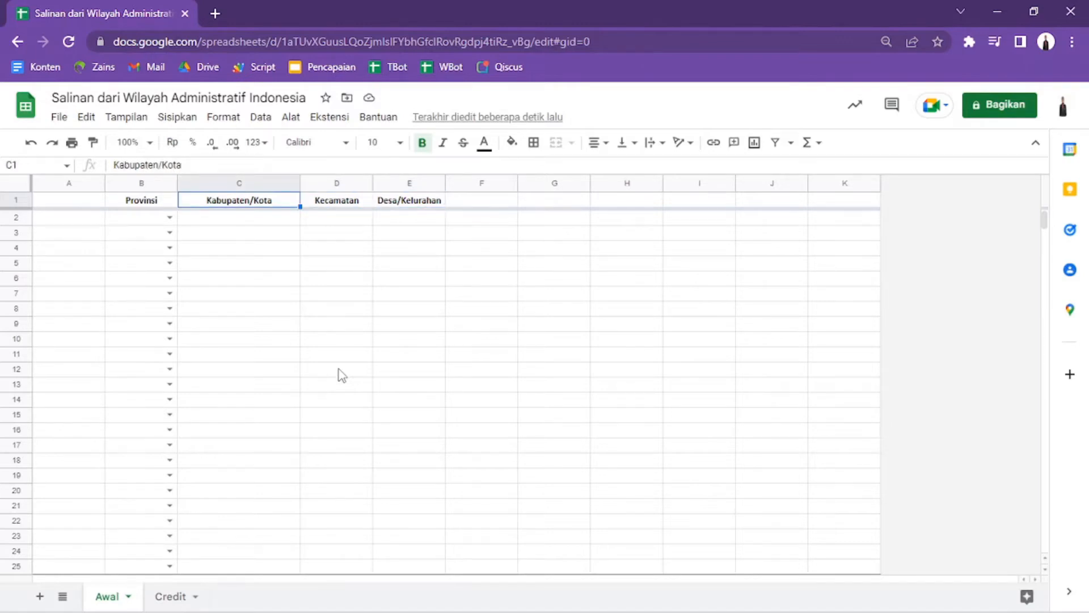
key(Left)
key(Left)
key(Right)
key(Right)
key(Right)
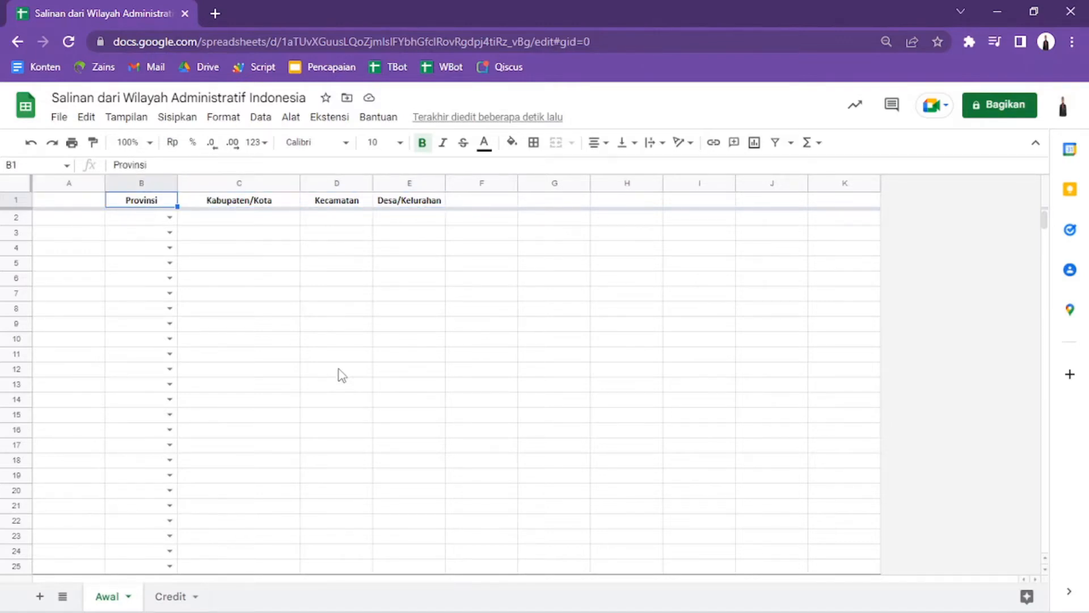
key(Left)
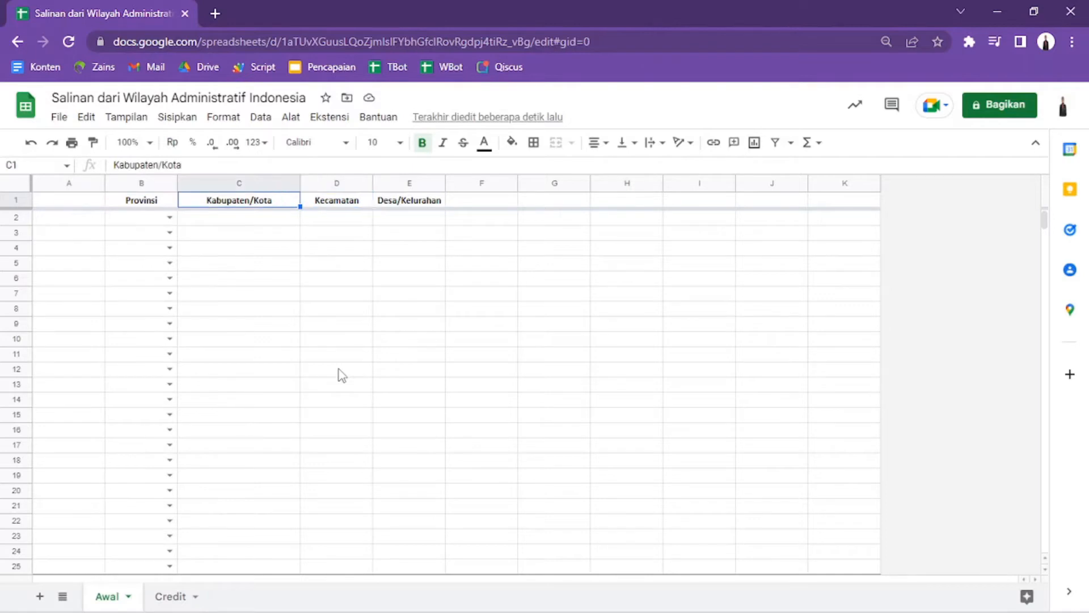
key(Left)
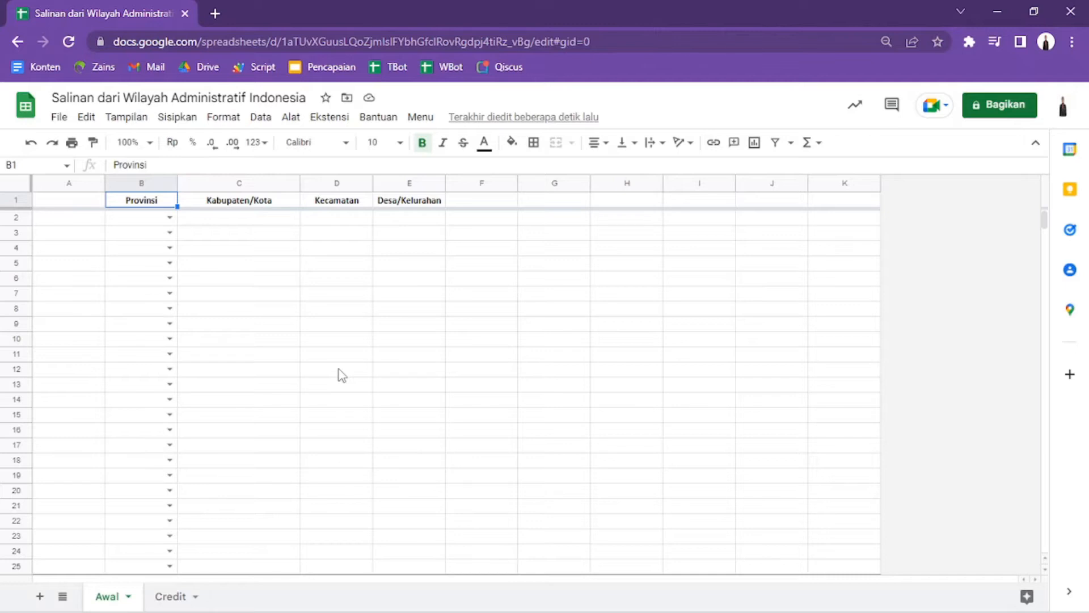
key(Right)
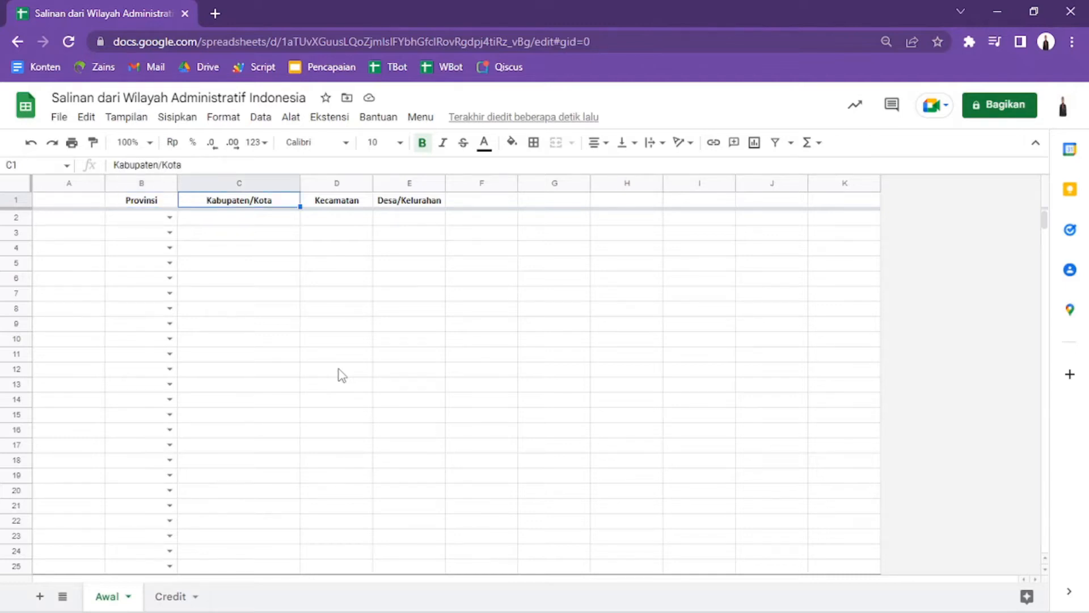
key(Right)
key(Left)
key(shift+Right)
key(shift+Right)
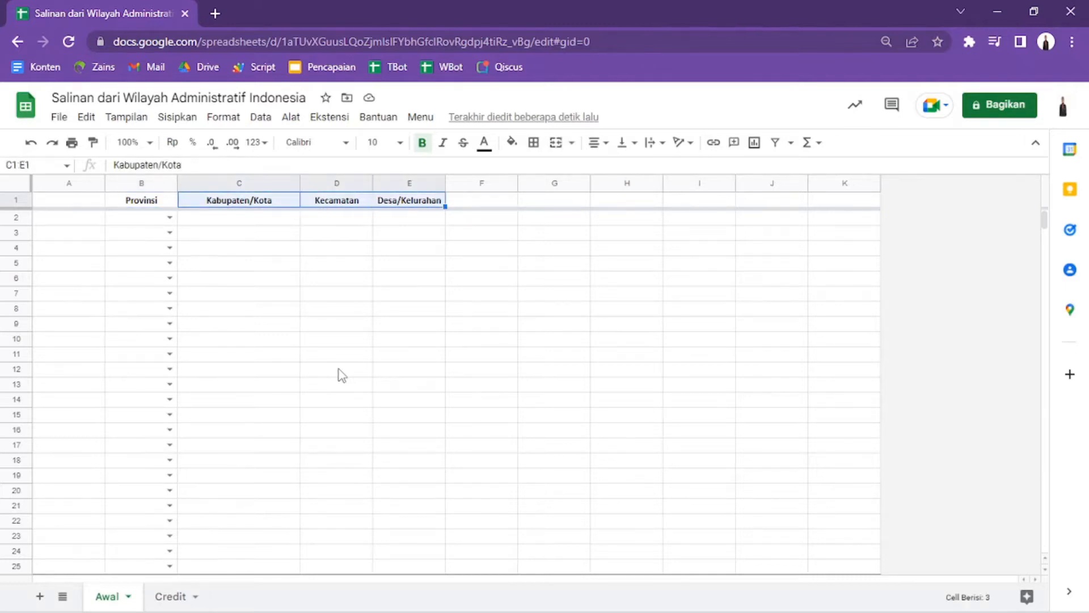
key(Left)
key(Right)
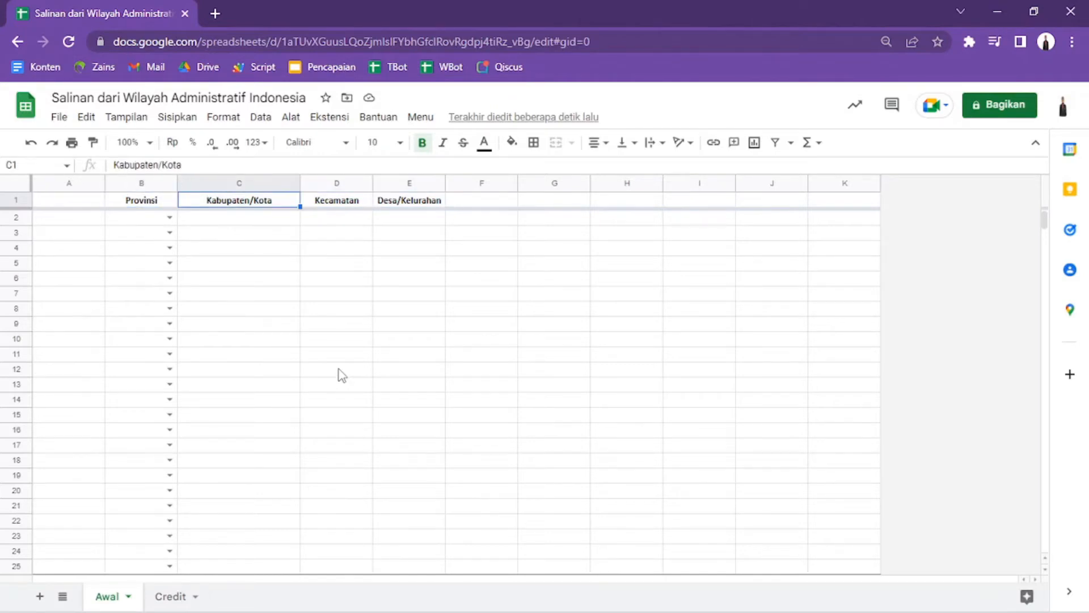
key(Left)
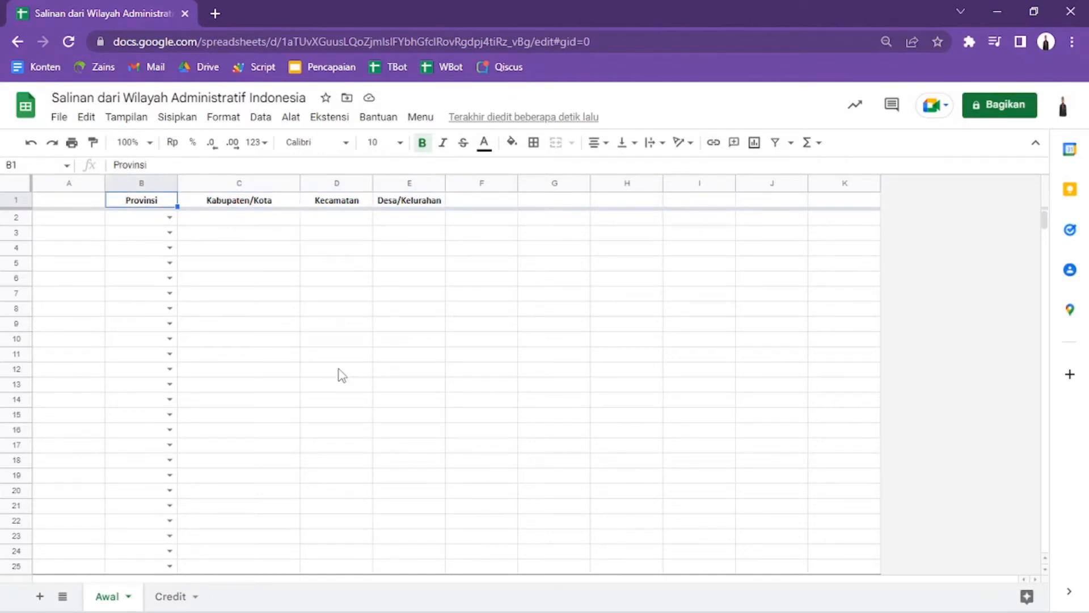
key(Right)
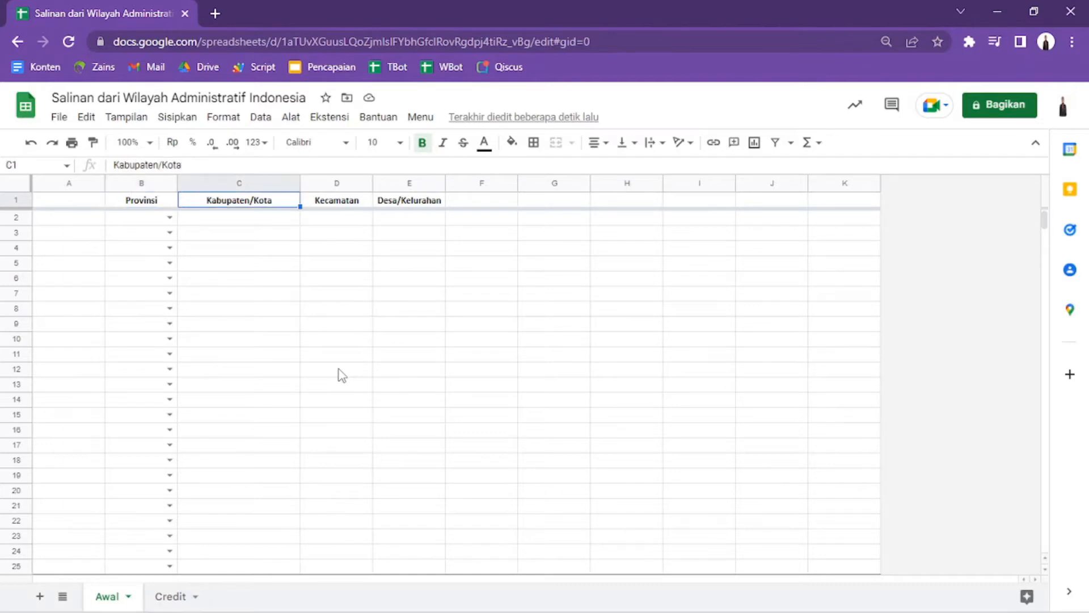
key(Left)
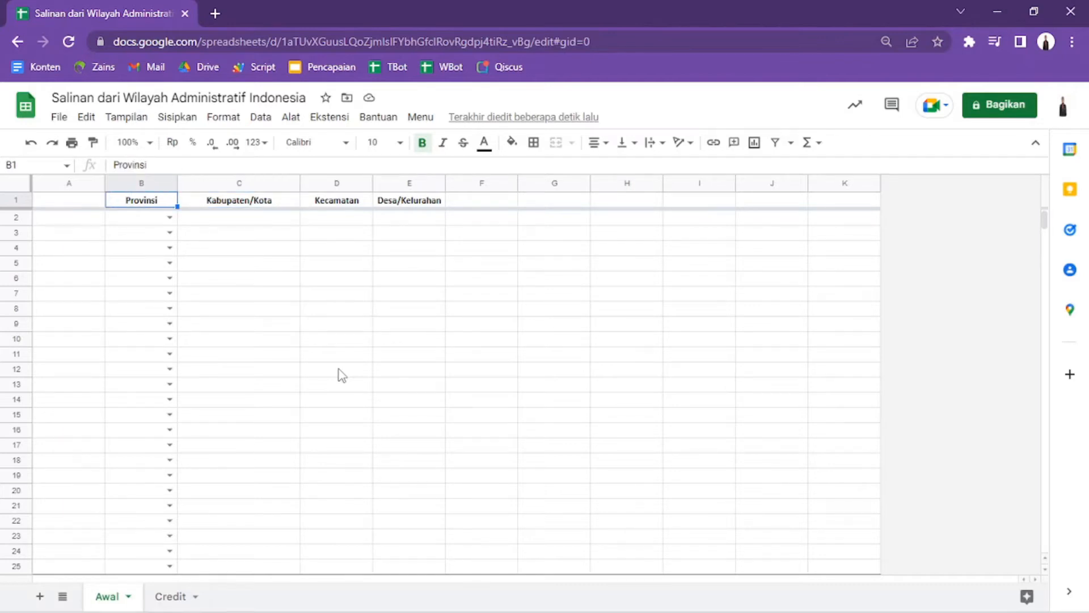
key(Right)
key(Right)
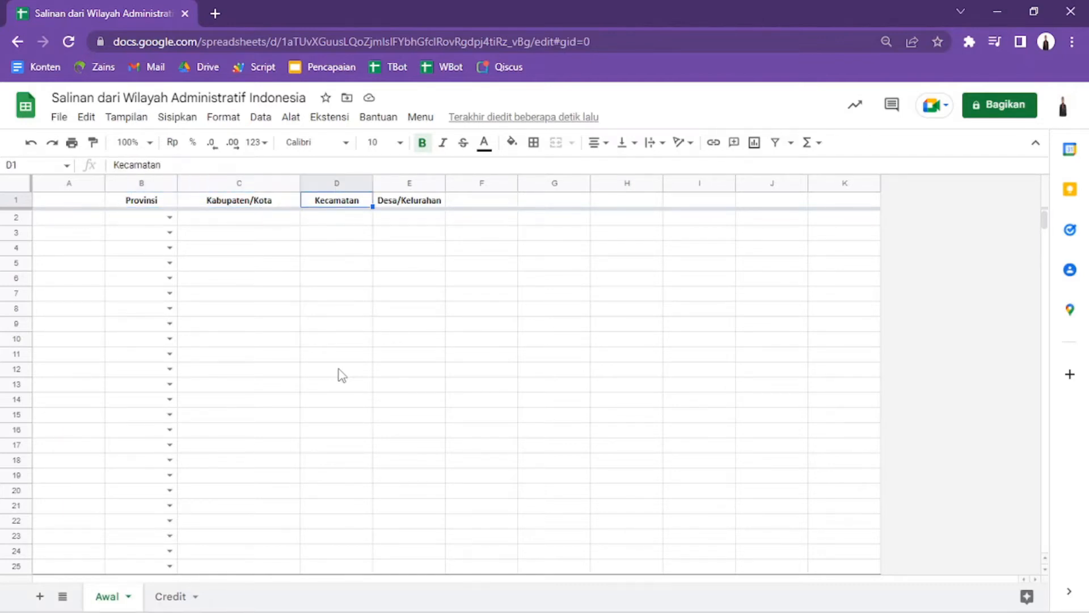
key(Right)
key(Left)
key(Left)
key(Left)
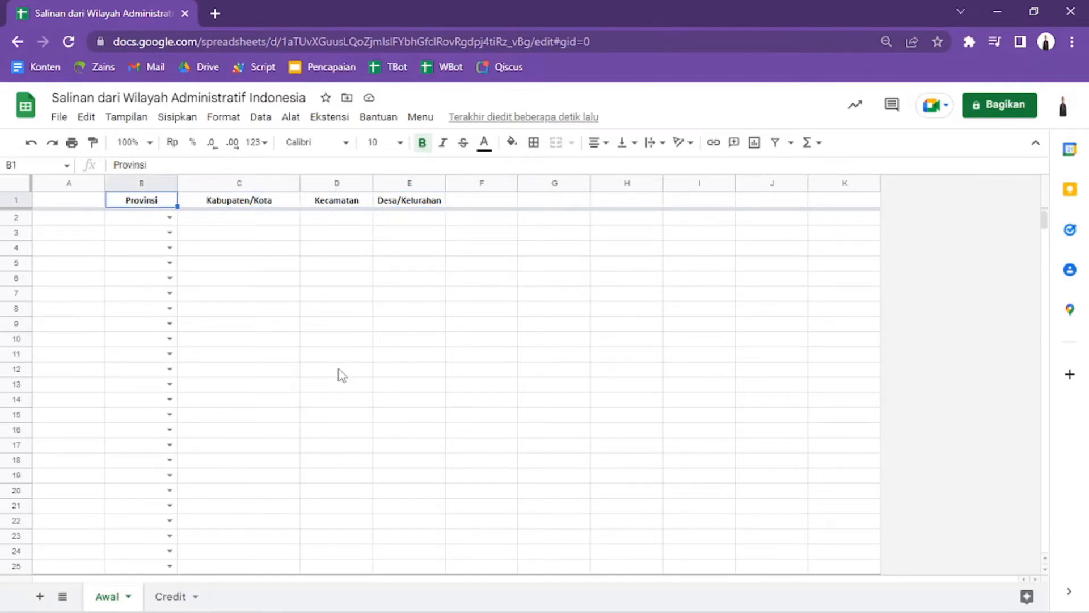
key(Right)
key(Right)
key(Right)
key(Left)
key(Left)
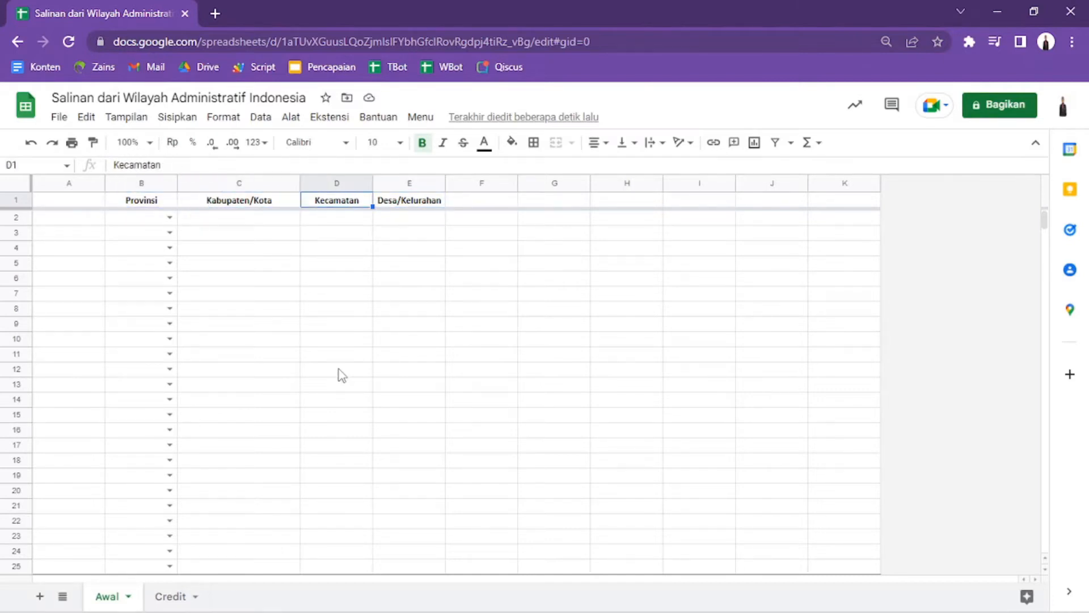
key(Right)
key(Right)
key(Left)
key(Left)
key(Left)
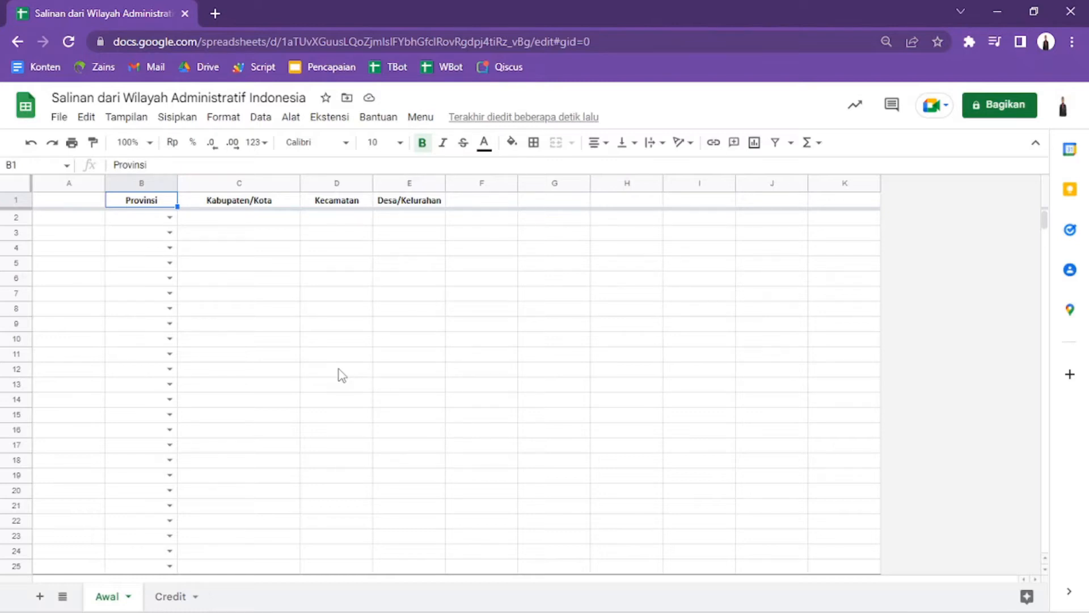
key(Right)
key(Right)
key(Right)
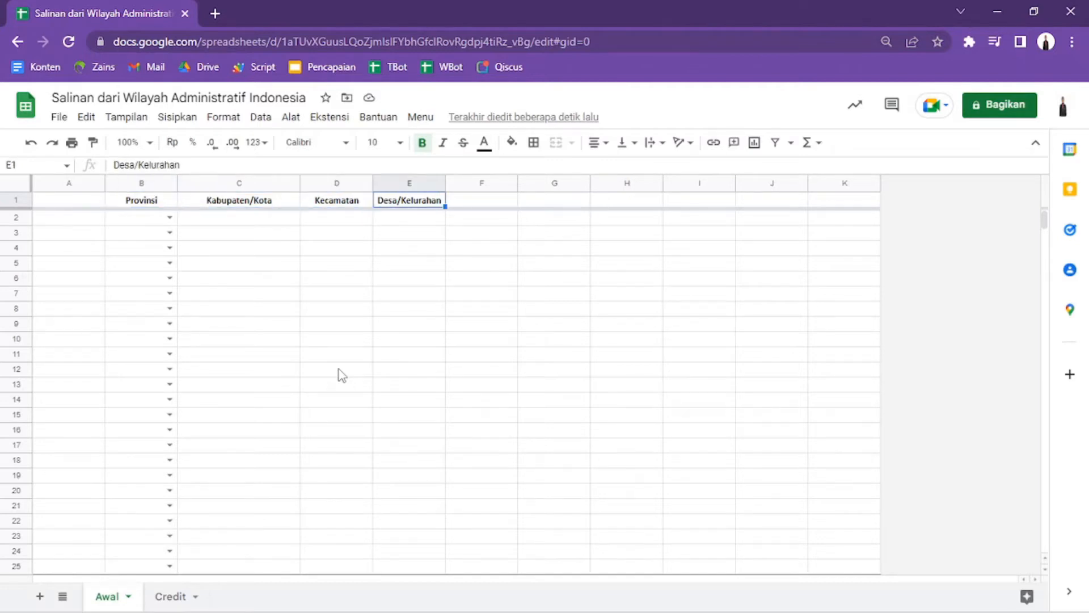
key(Left)
key(Left)
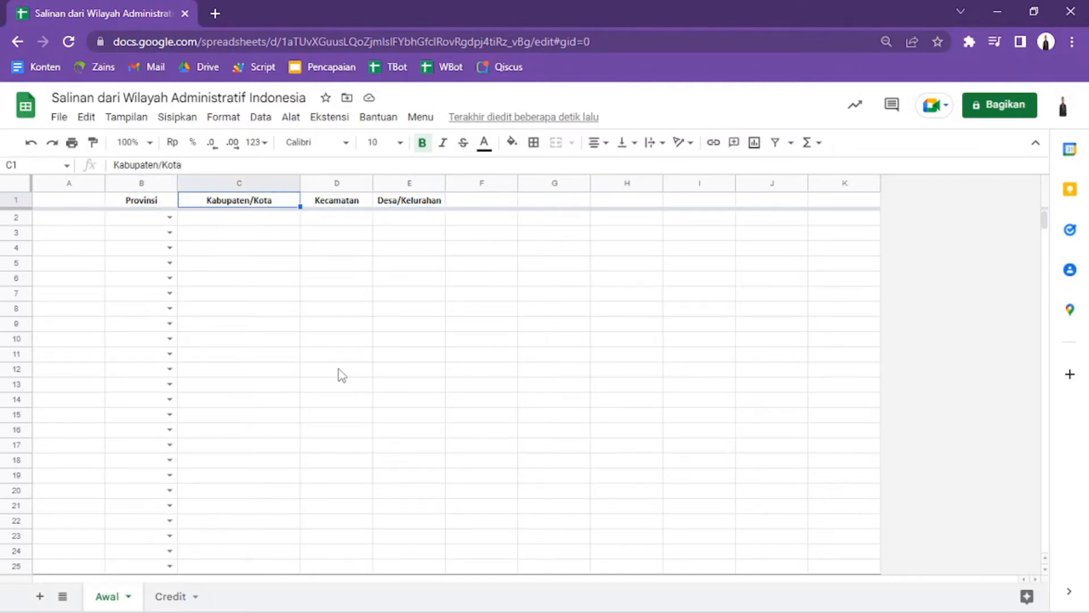
key(shift+Right)
key(shift+Right)
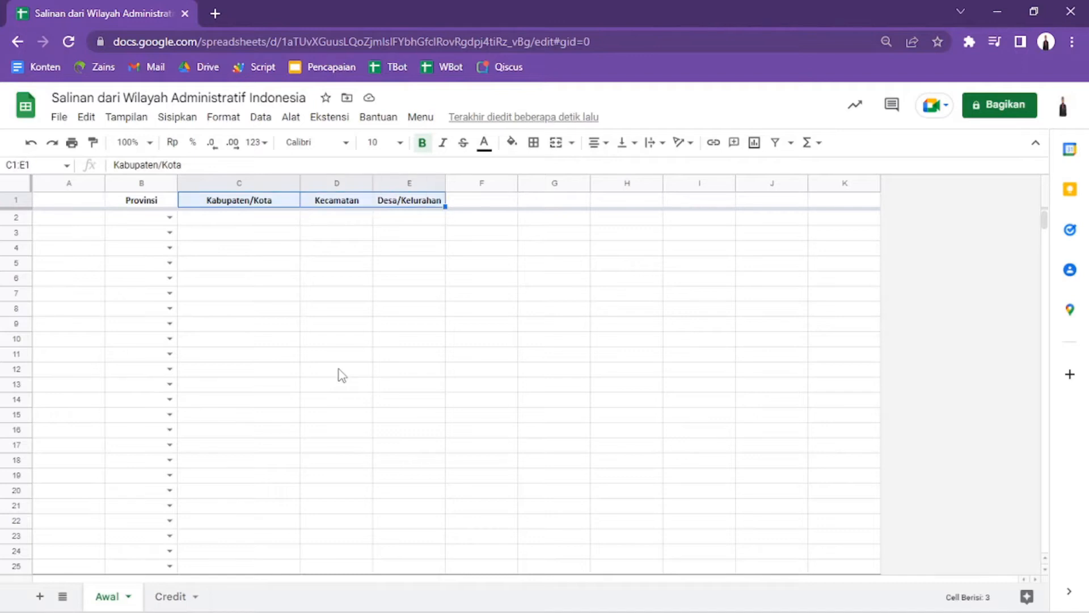
key(Left)
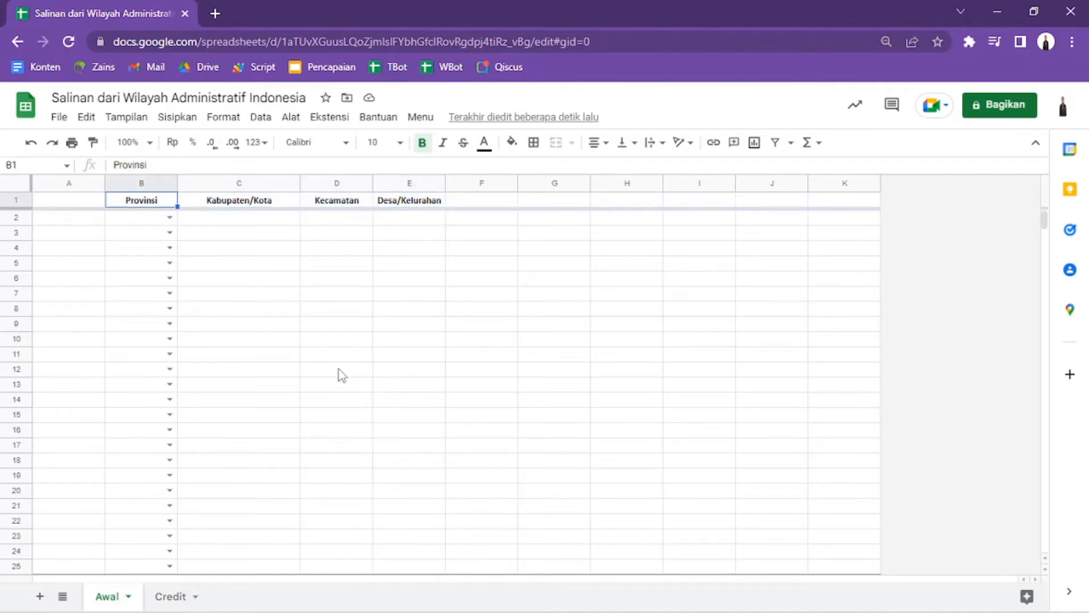
key(Right)
key(Left)
key(Left)
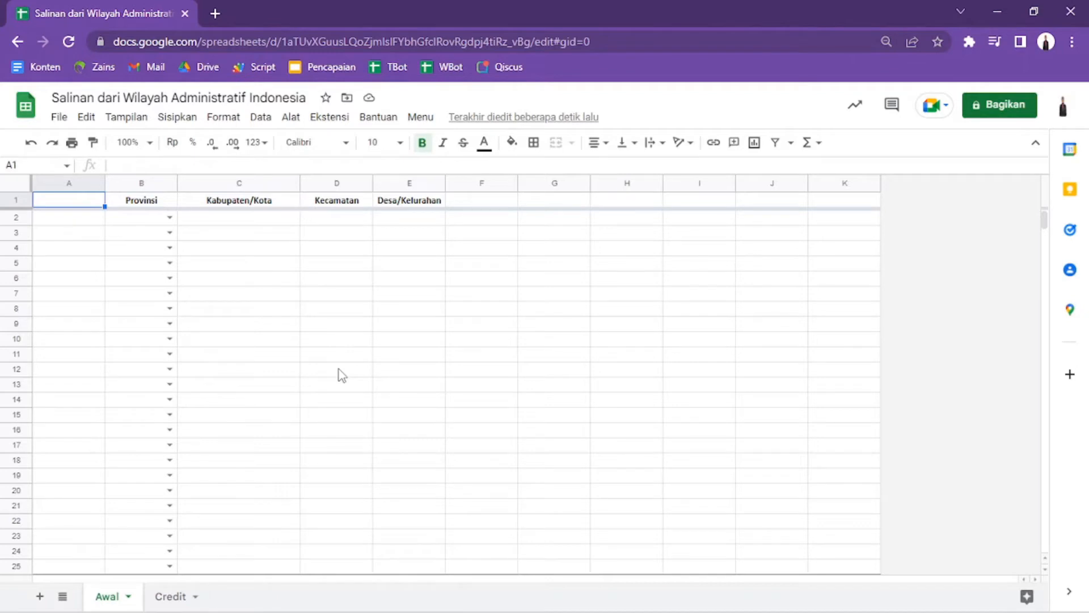
key(Right)
key(Right)
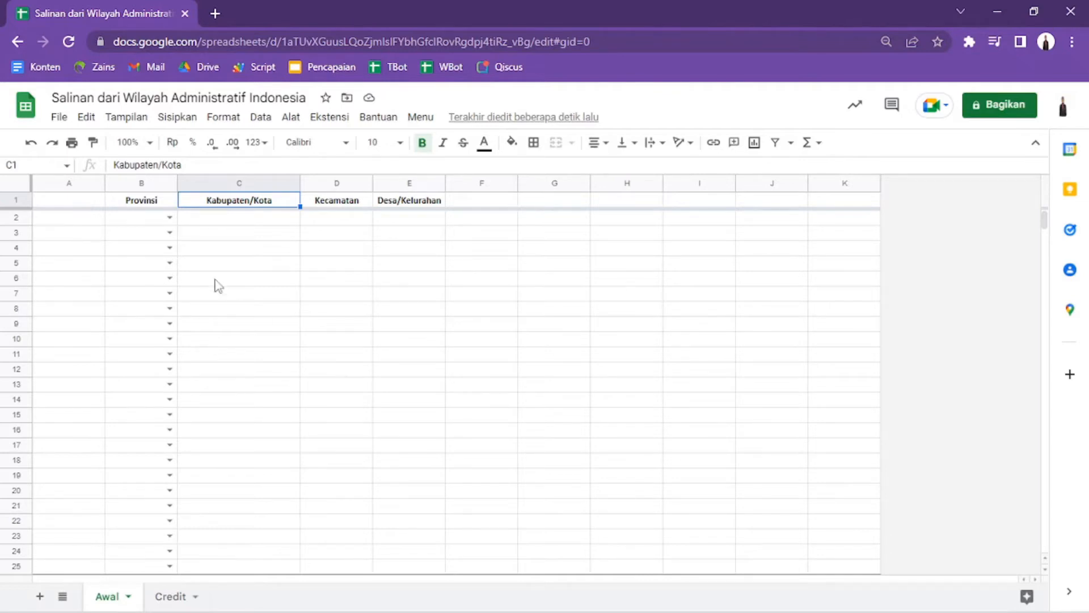
- Look through the whole list of provinces offered in cell B2 without choosing one
click(169, 218)
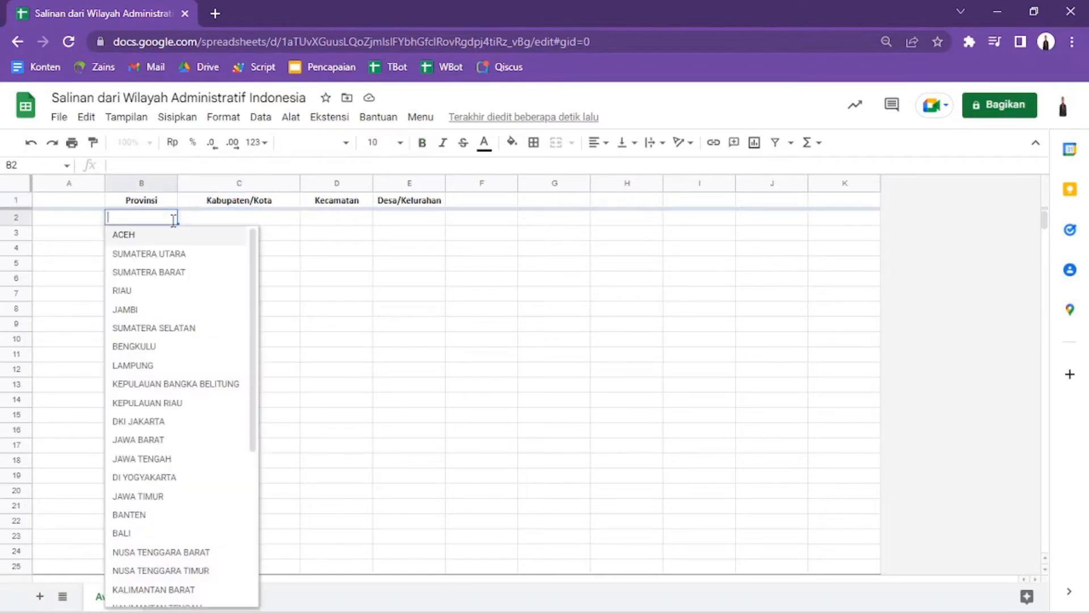
click(254, 485)
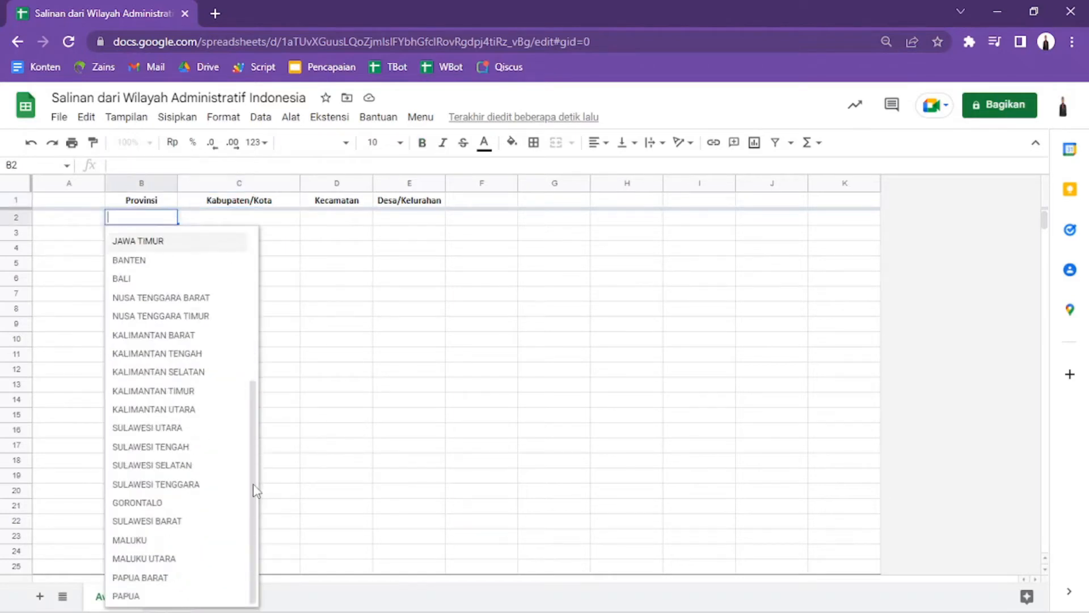
drag(253, 484, 256, 546)
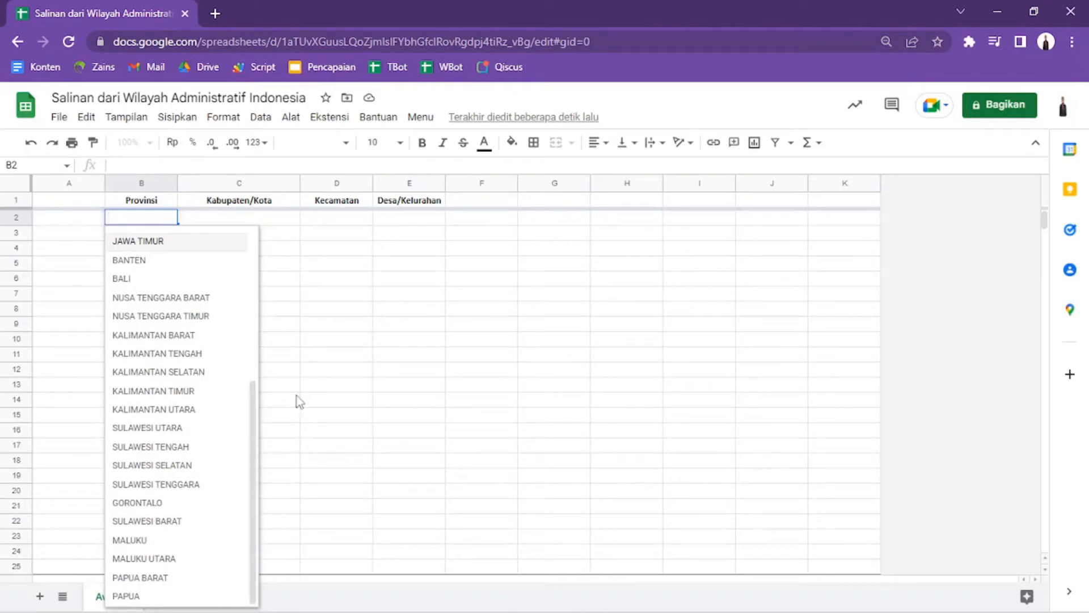
click(352, 325)
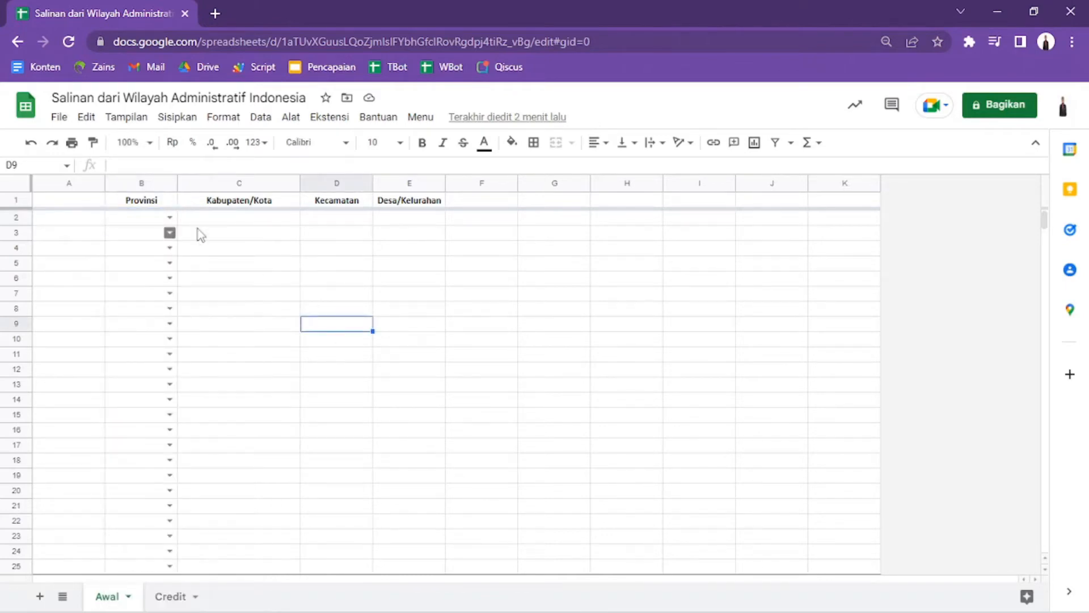
- Check the row 2 cells under Kabupaten/Kota, Kecamatan and Desa/Kelurahan for selectable choices
click(266, 223)
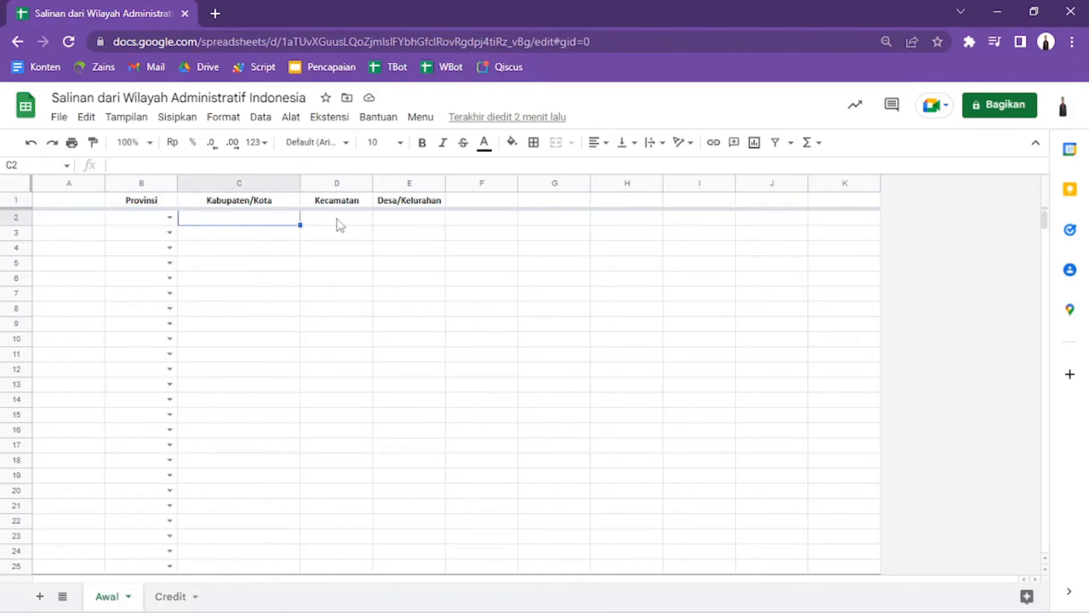
click(338, 223)
click(394, 227)
click(271, 224)
click(342, 224)
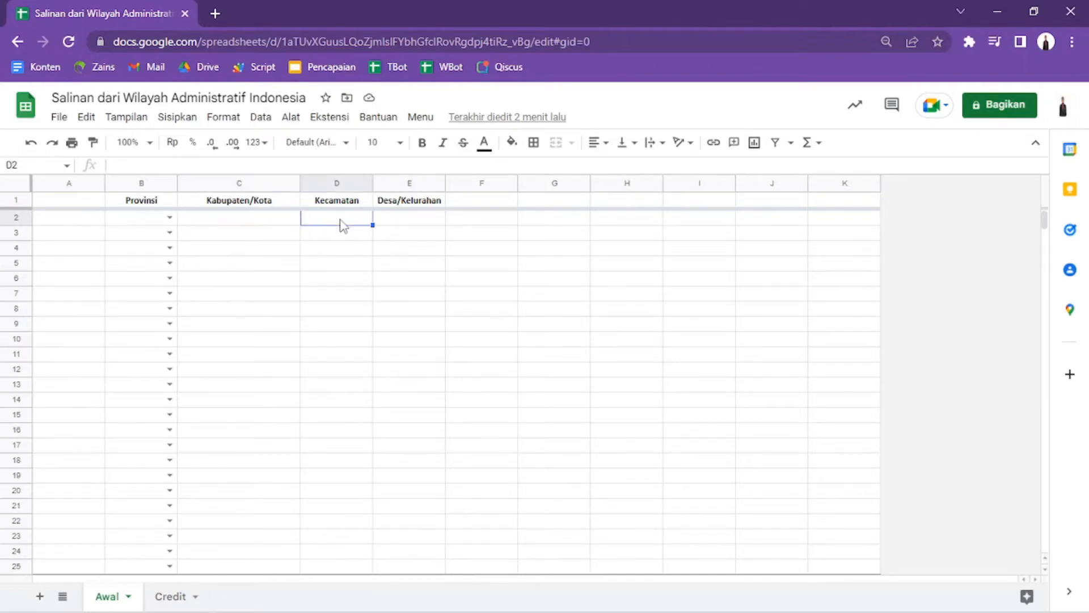
key(Left)
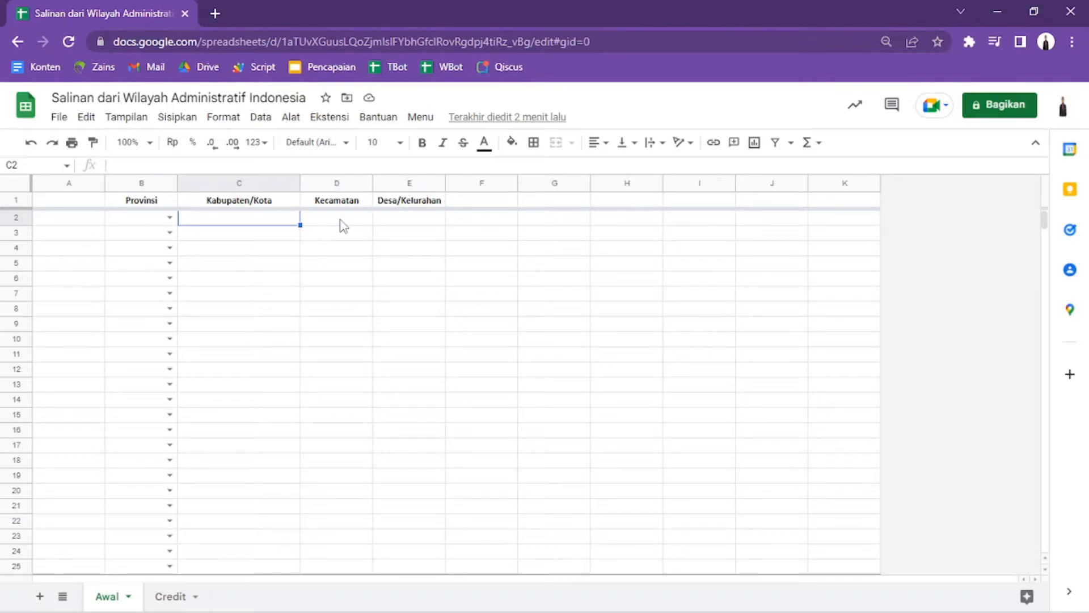
- Authorize the attached Wilayah Administratif Indonesia script with the listed Google account and allow the requested permissions
click(423, 122)
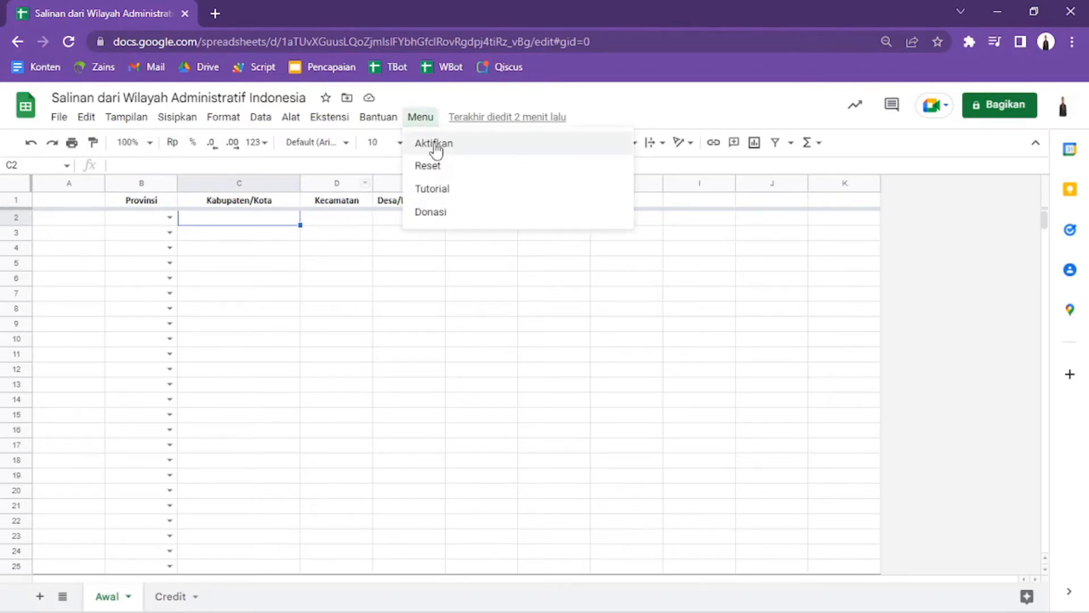
click(435, 144)
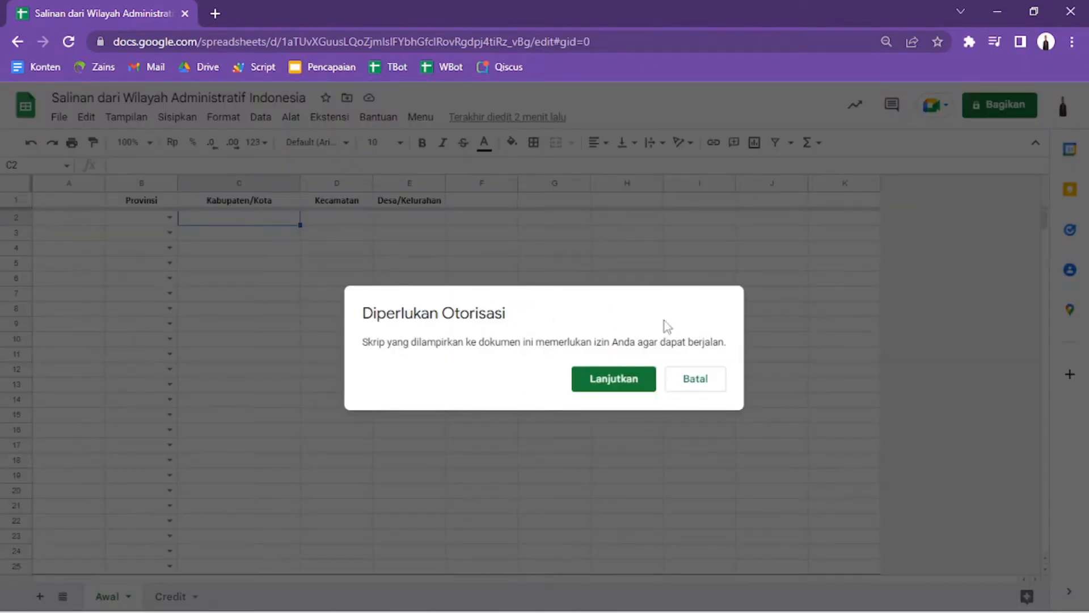
click(628, 380)
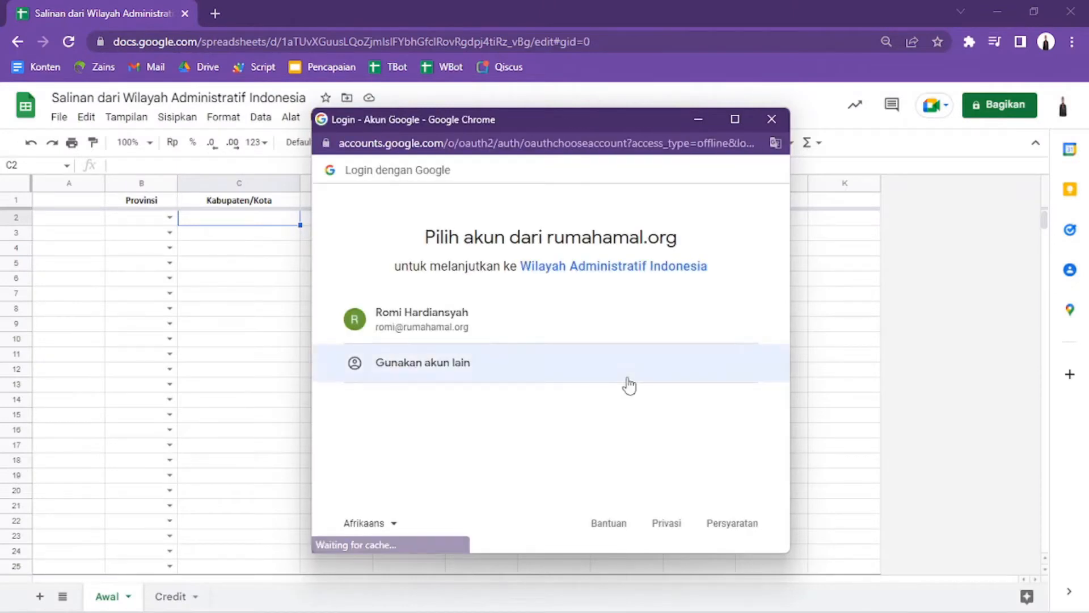
click(482, 328)
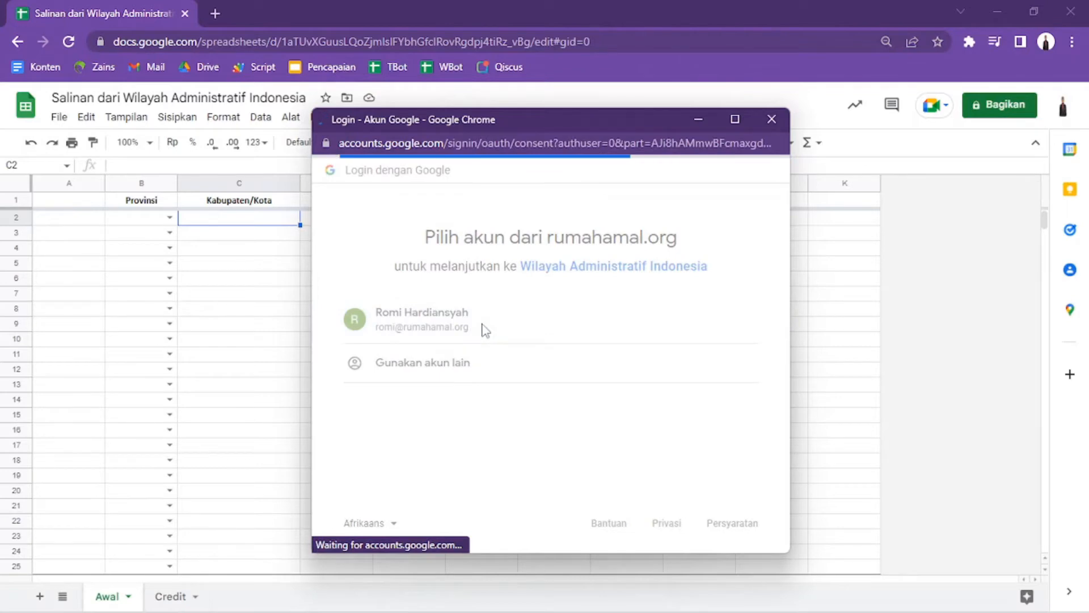
click(781, 438)
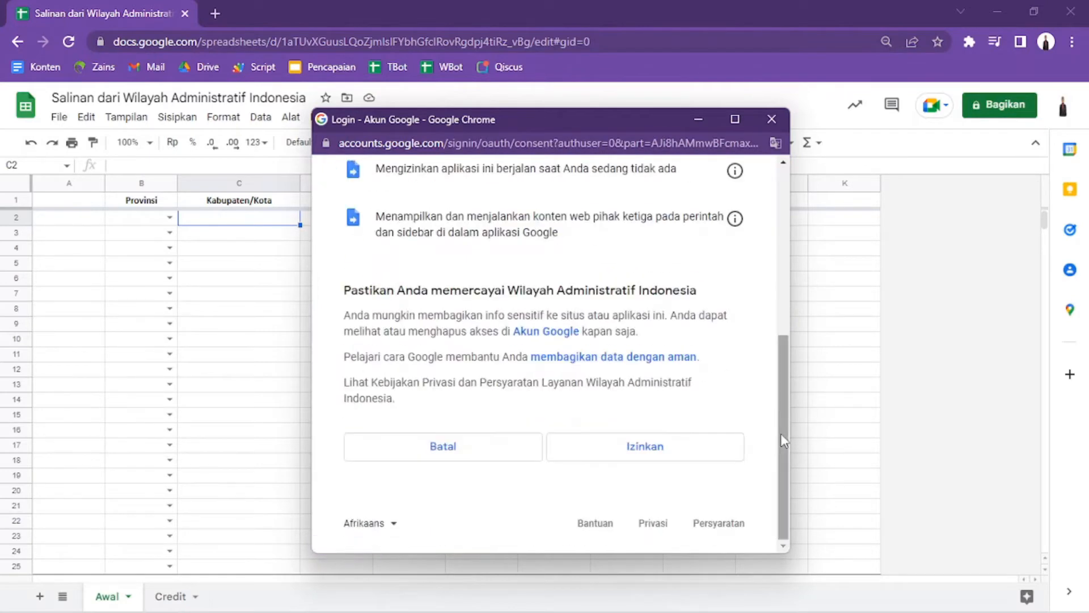
click(697, 462)
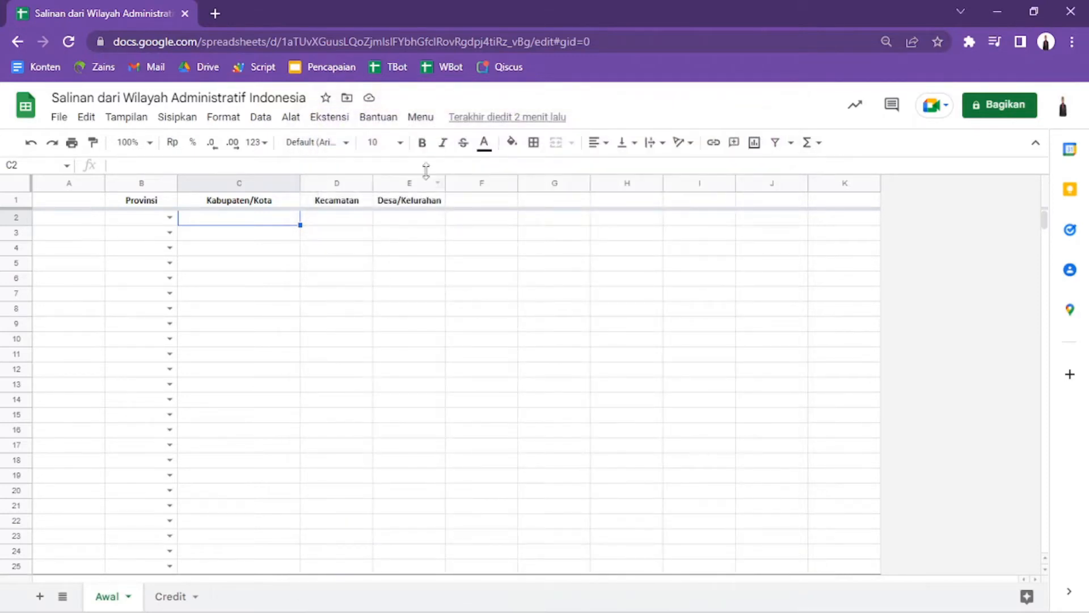
- Run the script's Aktifkan command to activate the system, and dismiss its dialog
click(420, 120)
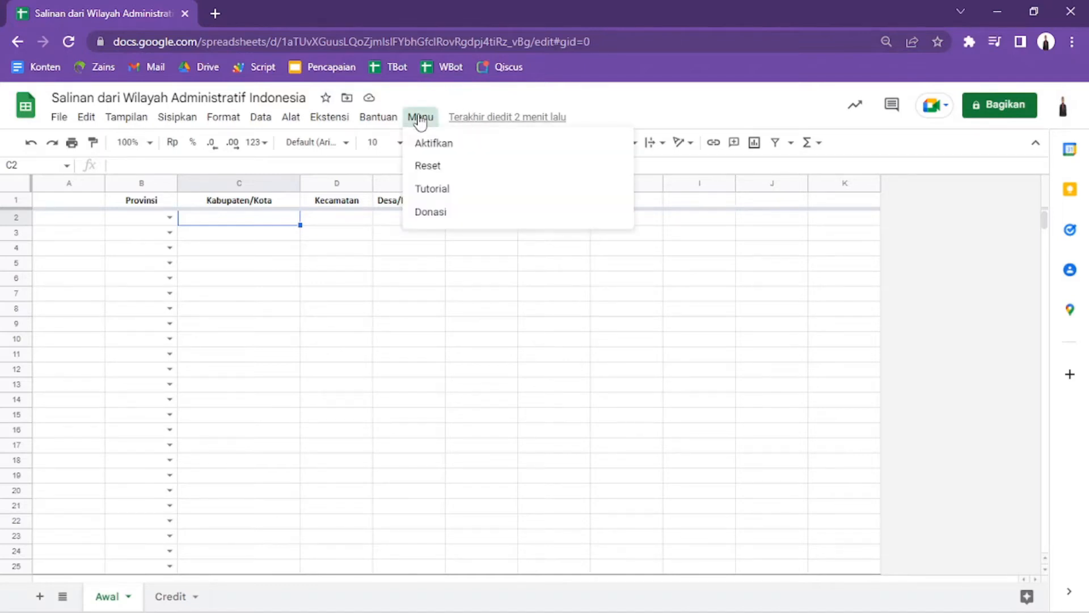
click(445, 147)
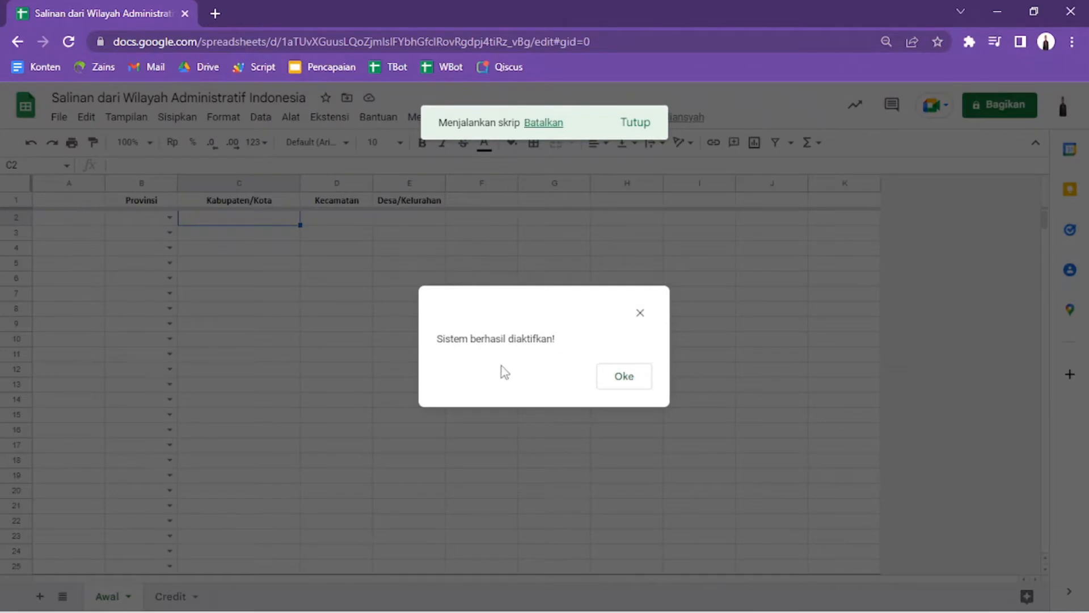
click(624, 380)
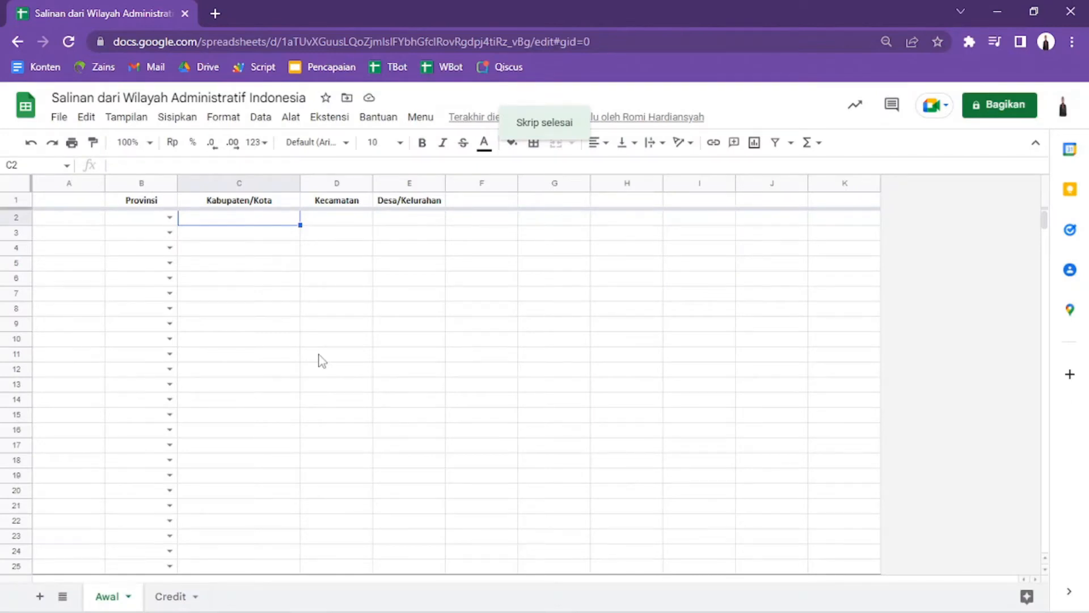
- Insert three empty columns before column A on the Awal sheet, first one and then two more
click(47, 182)
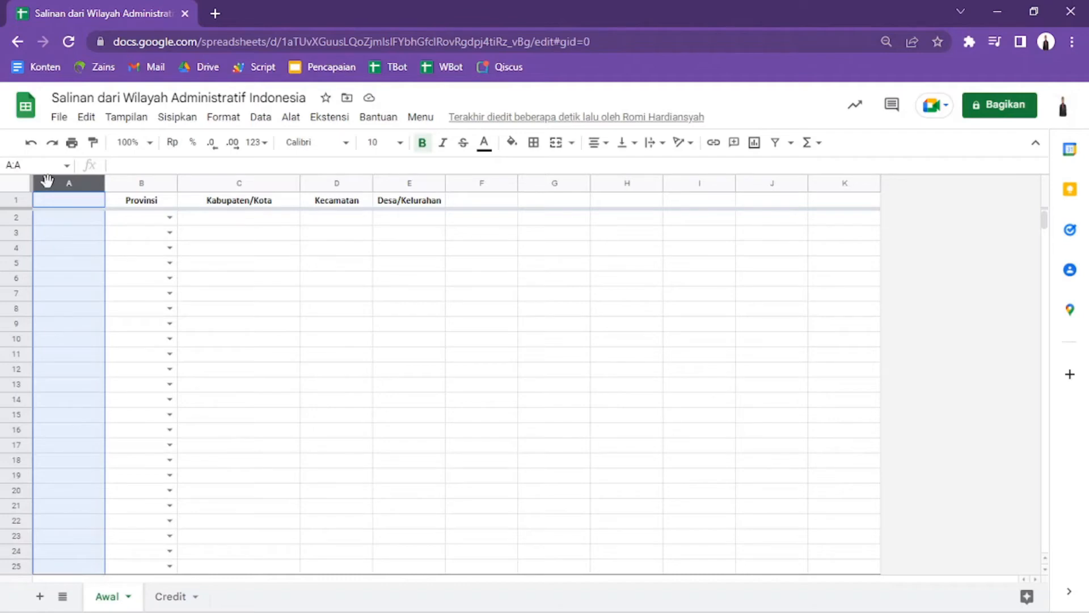
right_click(48, 180)
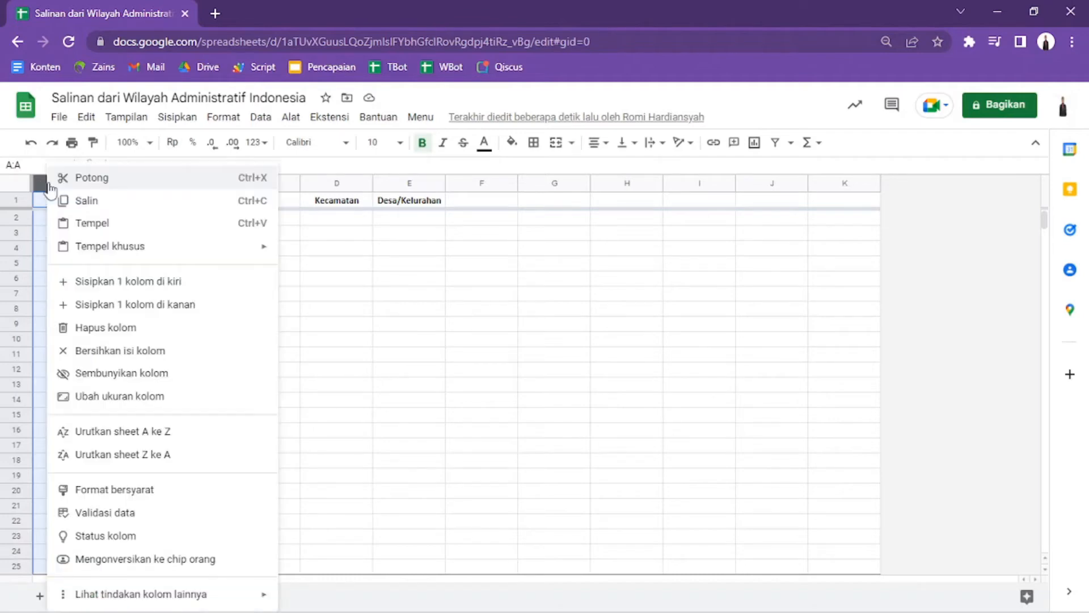
click(98, 281)
drag(85, 184, 107, 184)
right_click(88, 183)
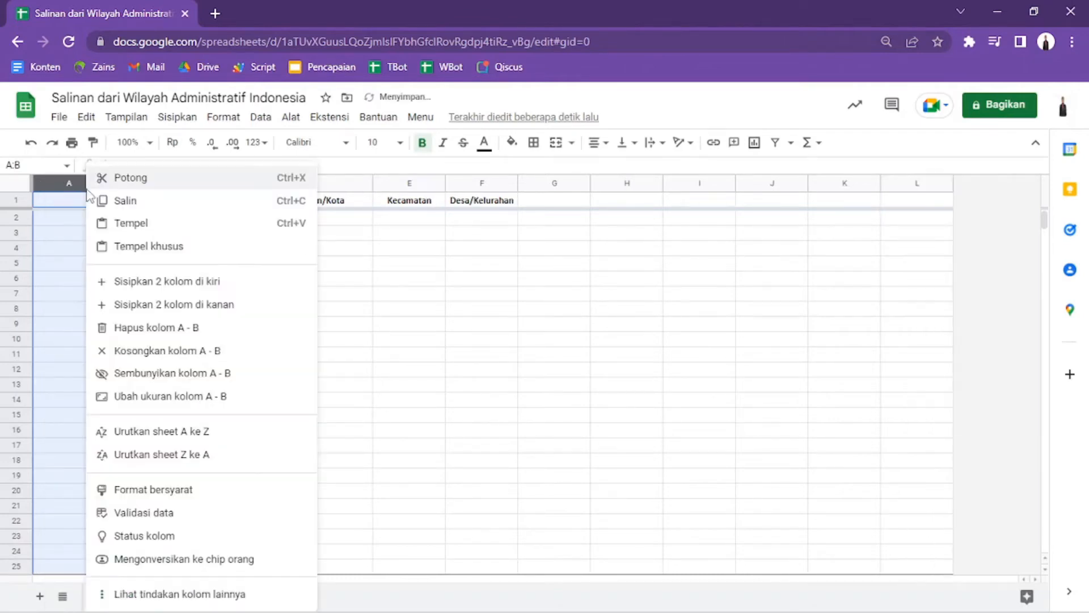
click(138, 281)
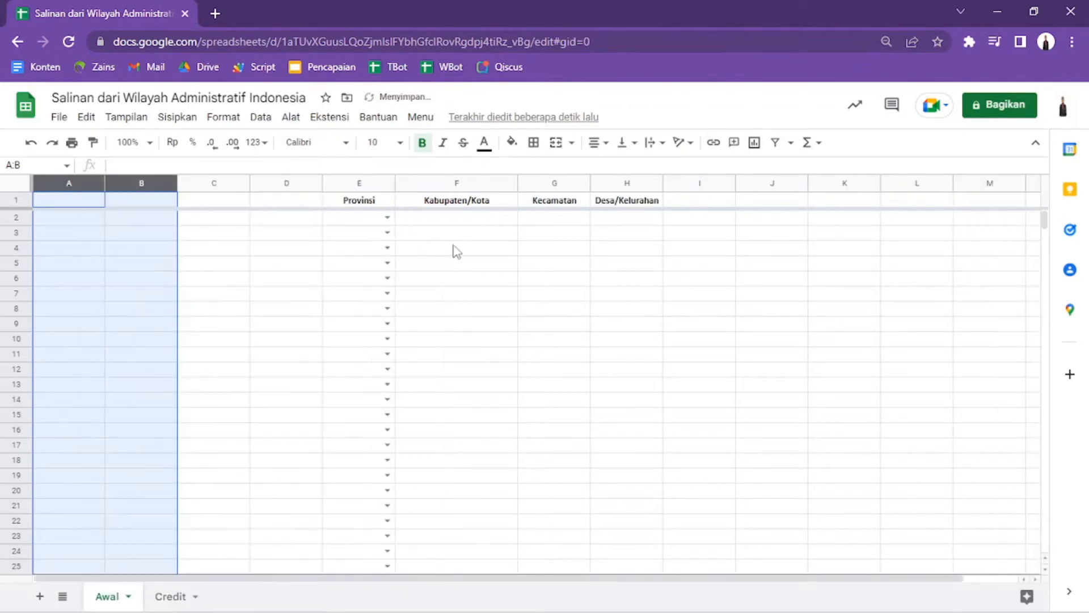
- Enter the row 1 headers No., Nama, Jenis Kelamin and Alamat in columns A to D
click(267, 204)
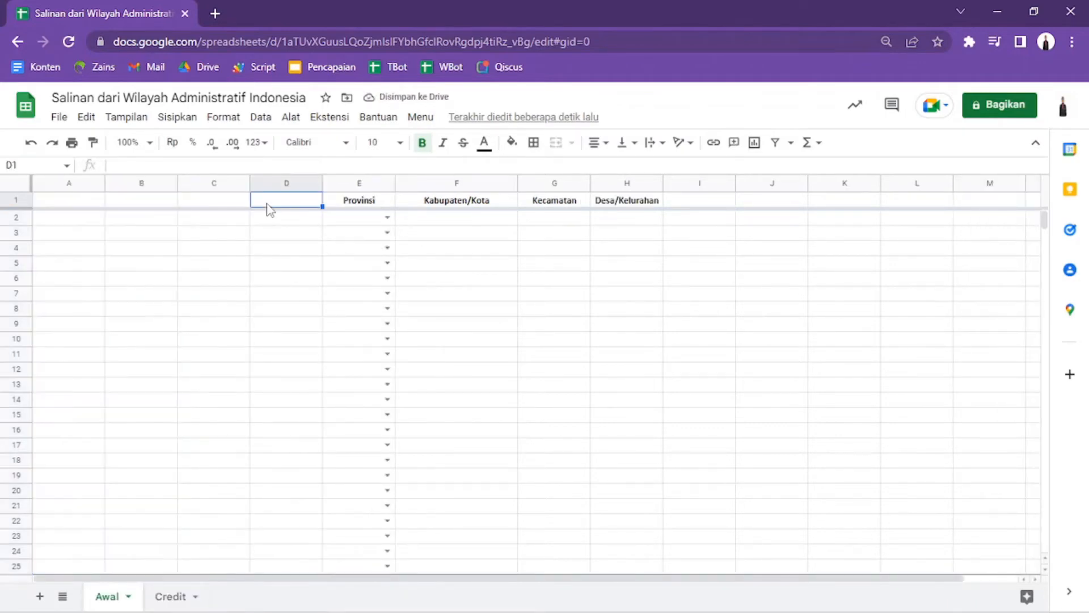
text(Alamat)
key(Left)
key(Left)
key(Left)
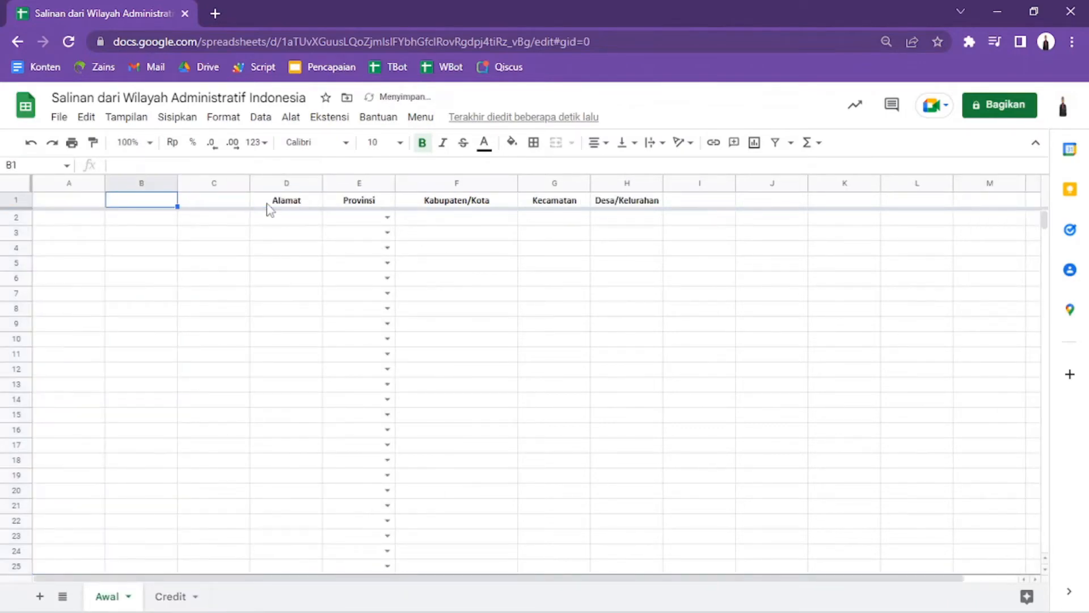
text(No.)
key(Tab)
text(Nama)
key(Tab)
text(J)
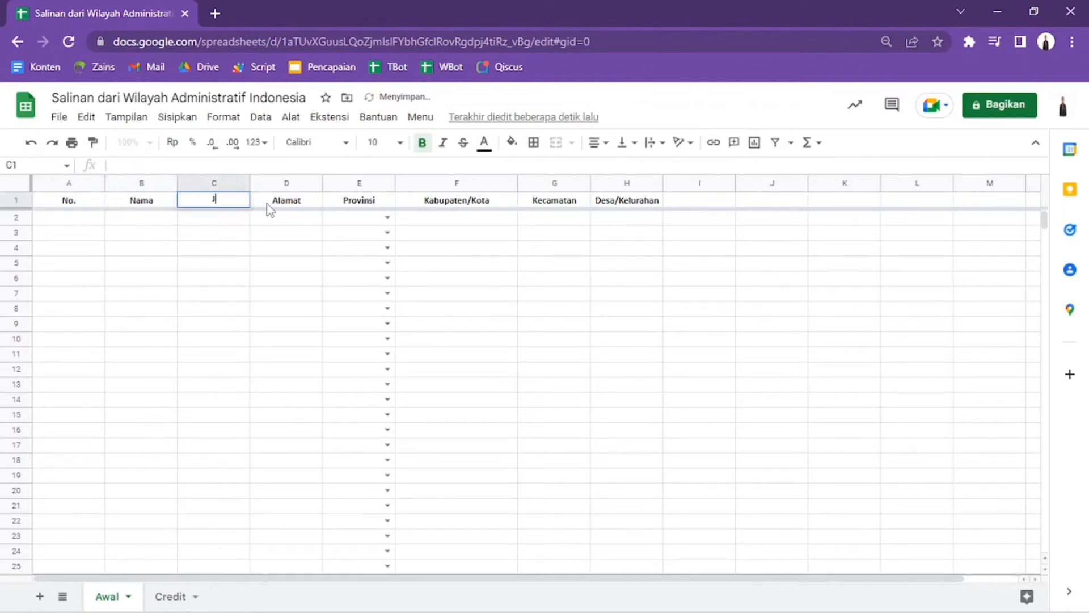
text(enis Kelamin)
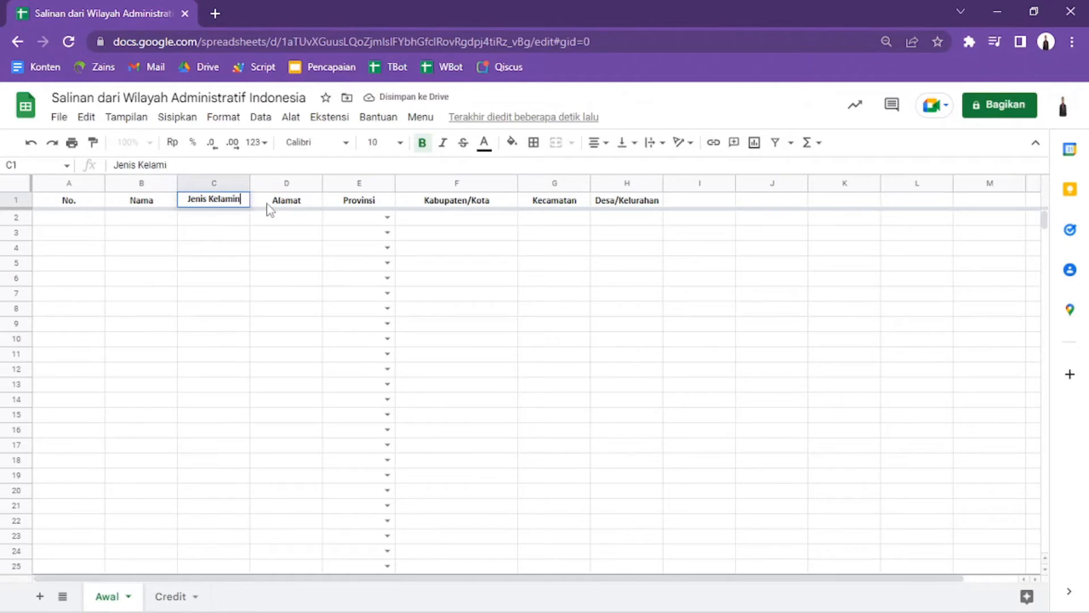
key(Return)
- Highlight columns B to D, I to L, and the Provinsi to Desa/Kelurahan columns in turn to review the layout
click(282, 182)
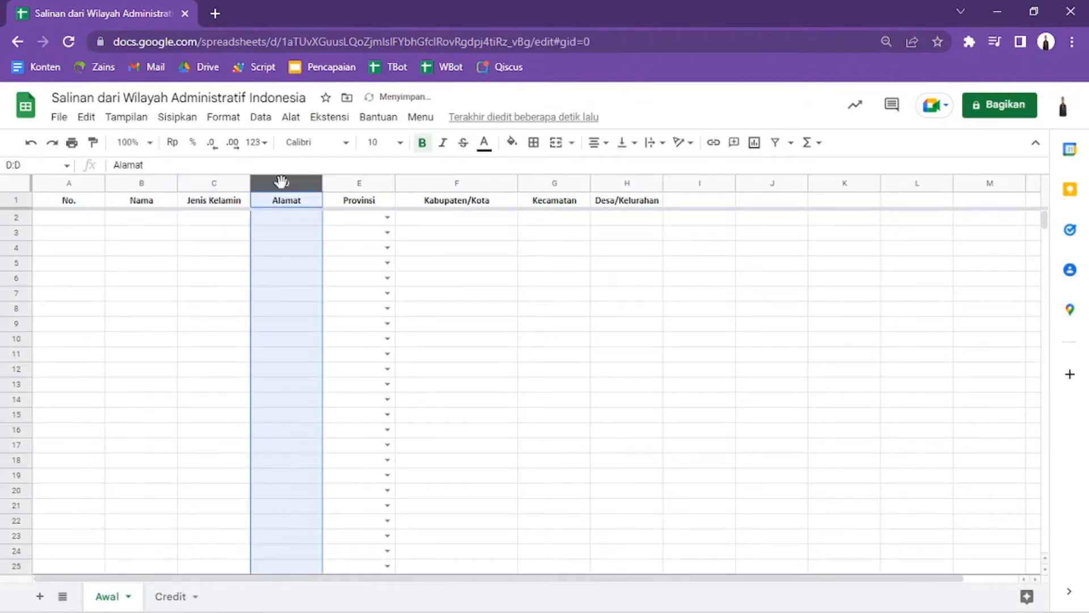
key(shift+Left)
key(shift+Left)
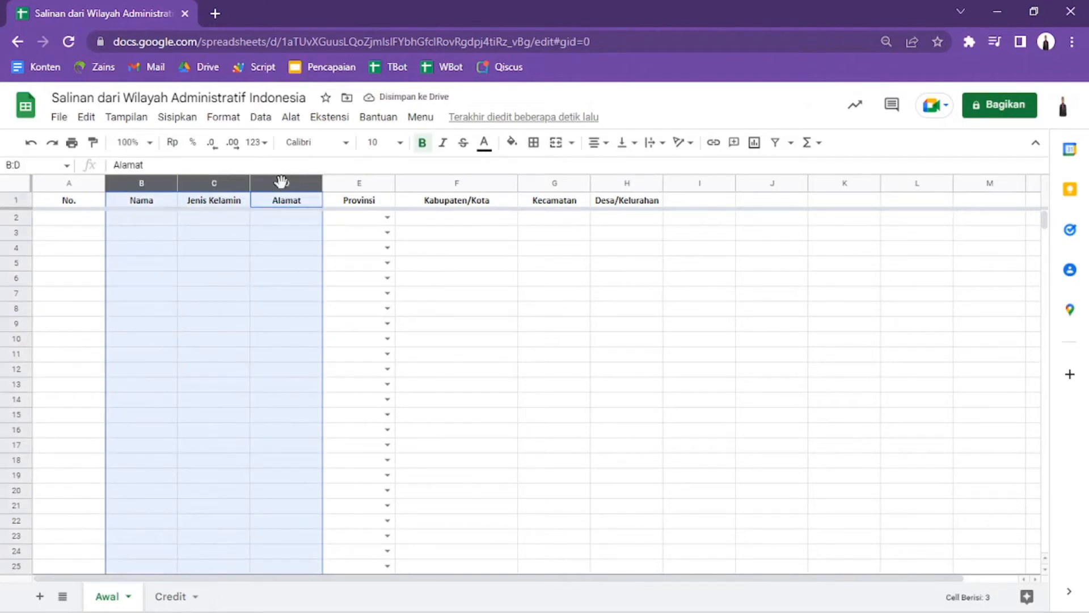
click(706, 182)
key(shift+Right)
key(shift+Right)
key(shift+Right)
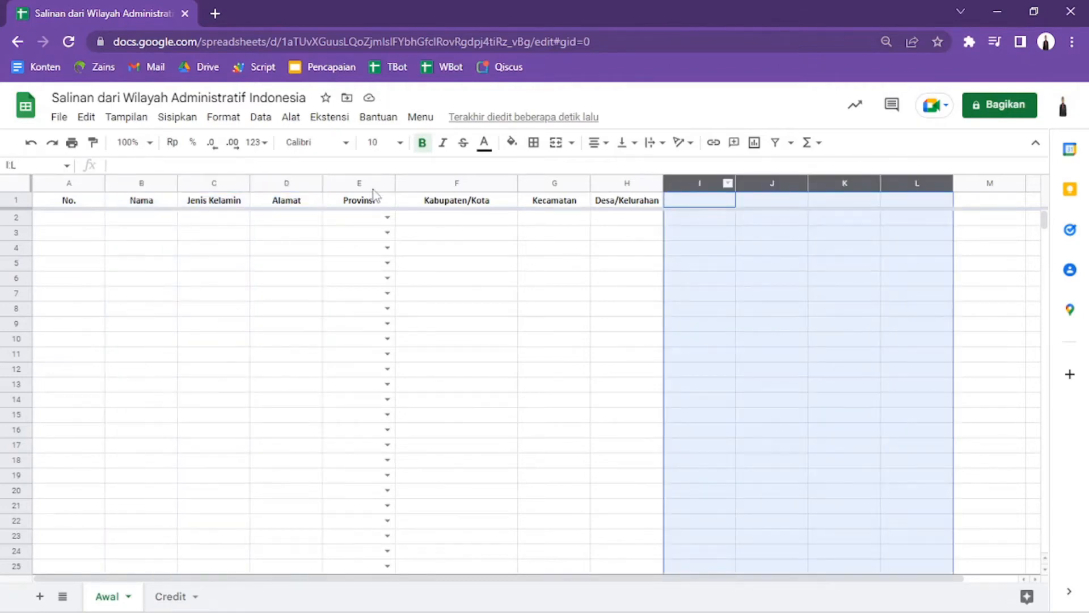
click(361, 183)
key(shift+Right)
key(shift+Right)
key(shift+Right)
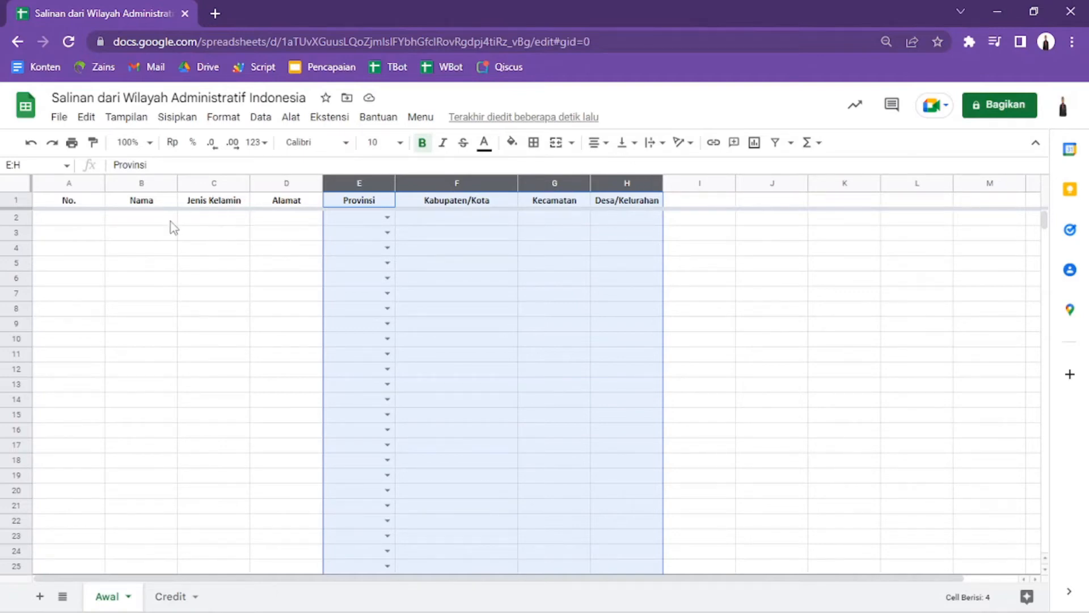
- Insert three empty rows above the header row
click(17, 201)
right_click(17, 201)
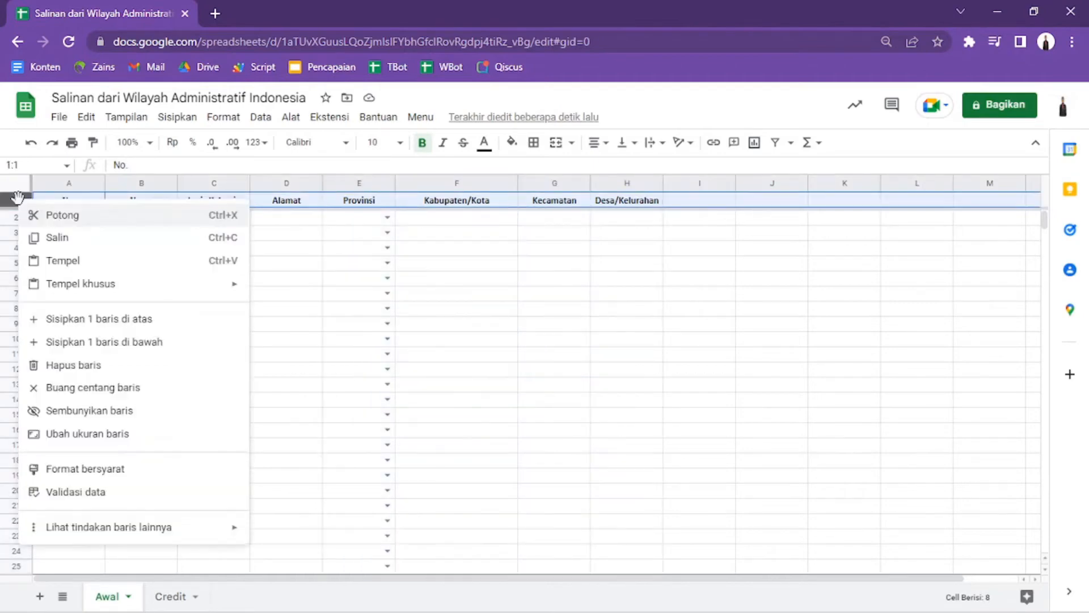
click(72, 325)
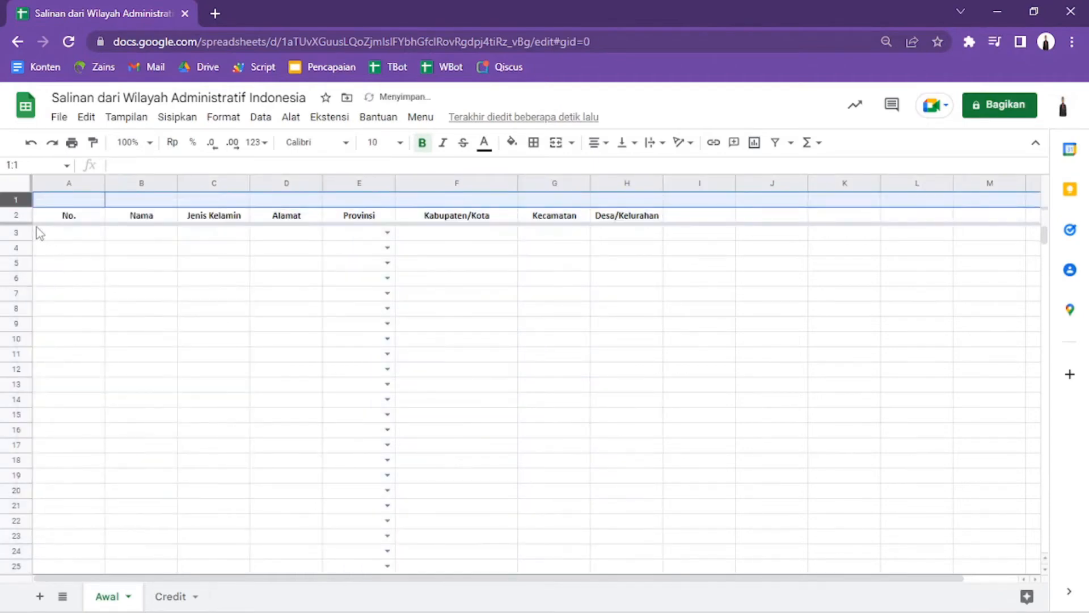
right_click(13, 199)
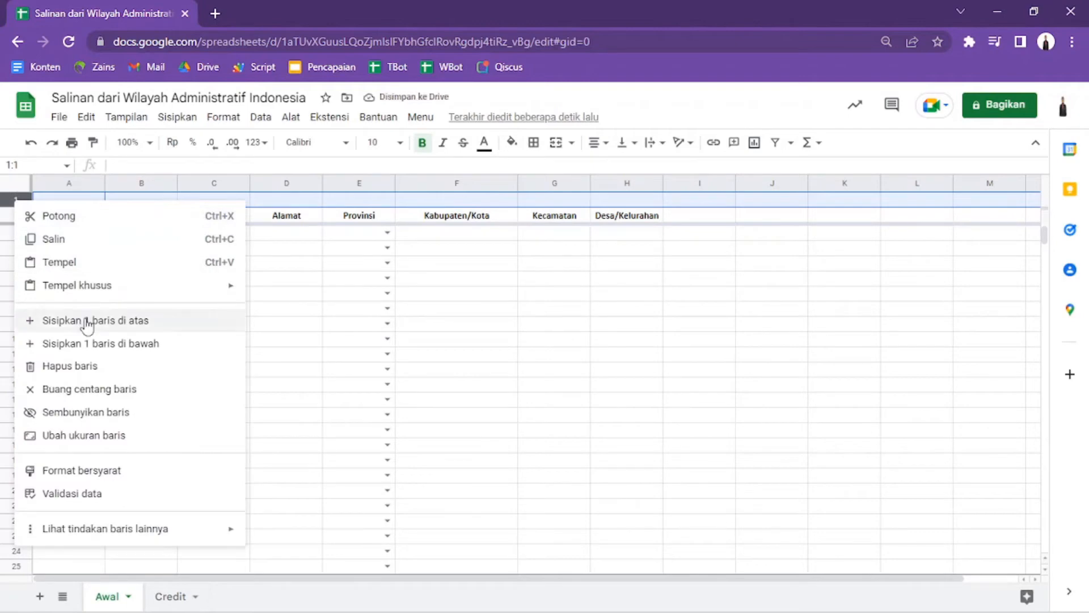
click(90, 321)
right_click(17, 200)
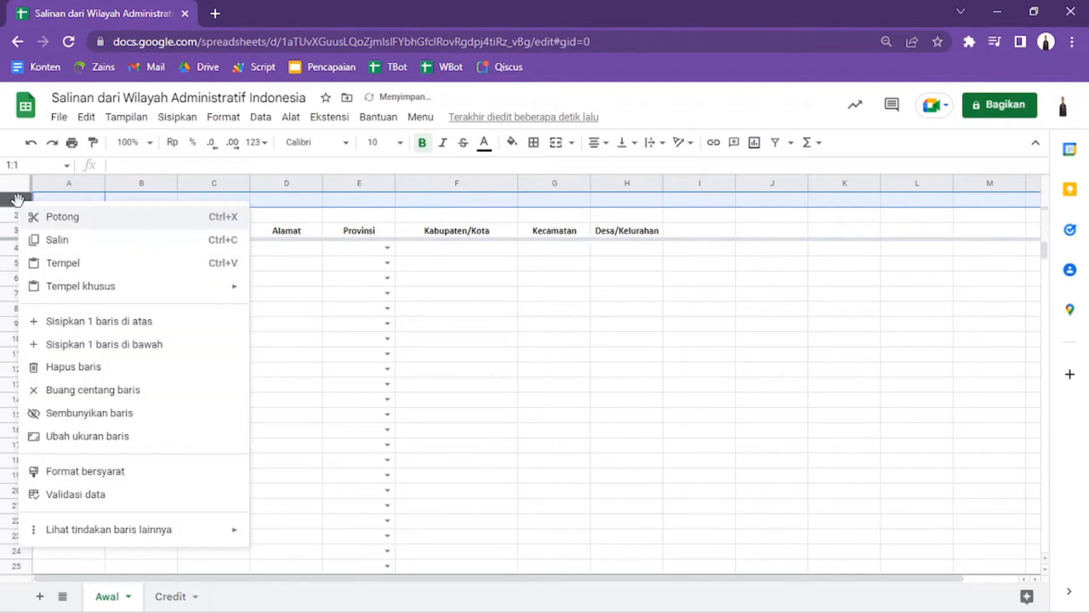
click(82, 325)
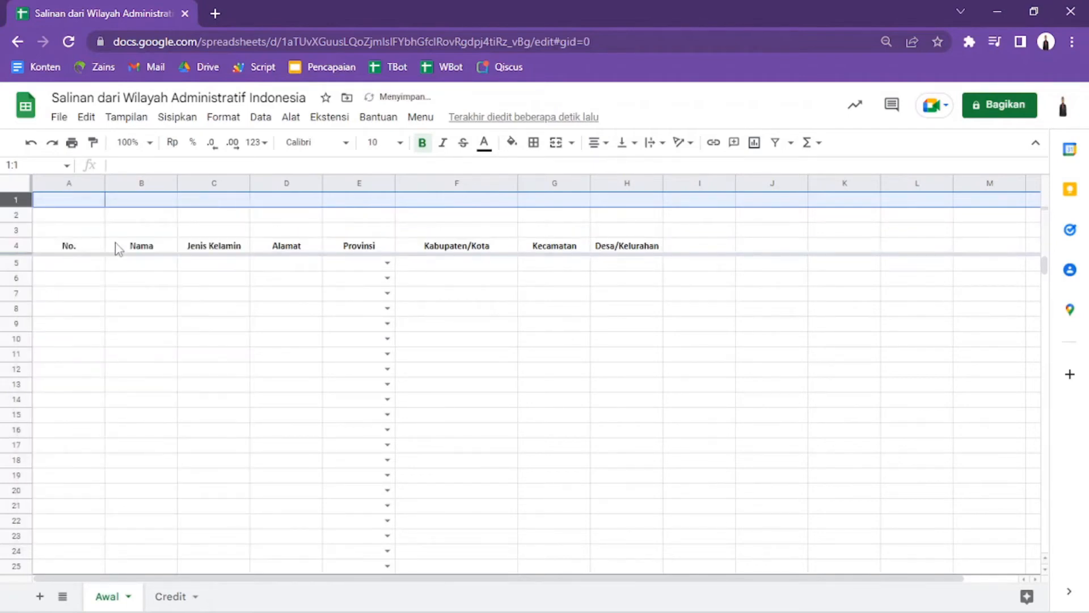
- Merge cells A1:H2 into one title cell above the table
key(Left)
key(shift+Down)
key(shift+Right)
key(shift+Right)
key(shift+Right)
key(shift+Right)
key(shift+Right)
key(shift+Right)
key(shift+Right)
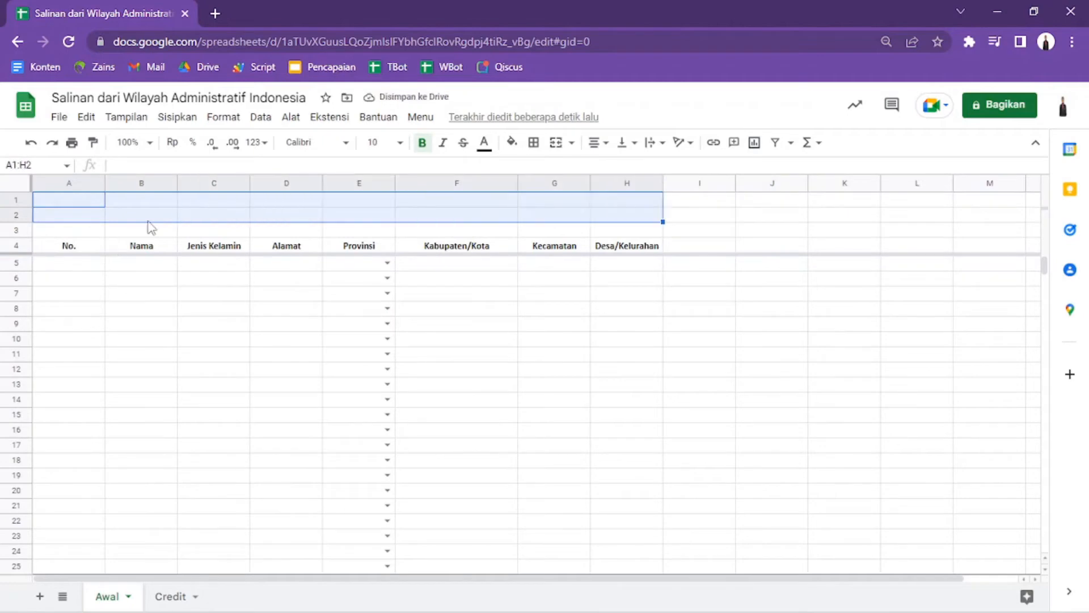
click(556, 143)
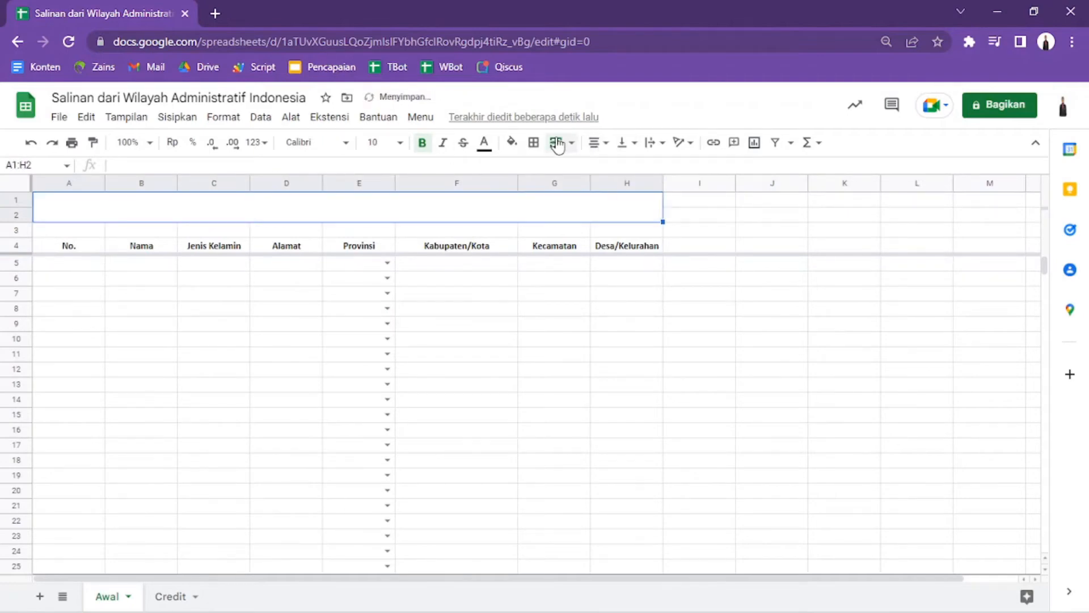
- Enter the title DATA PELANGGAN in the merged cell and center it horizontally and vertically
text(DATA)
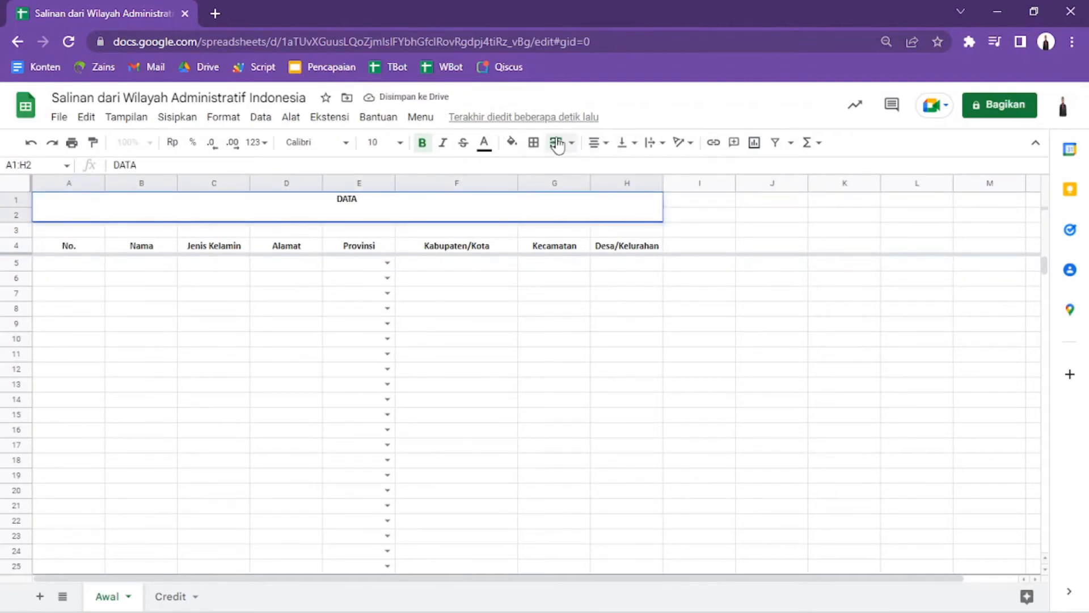
text( PELANGGAN)
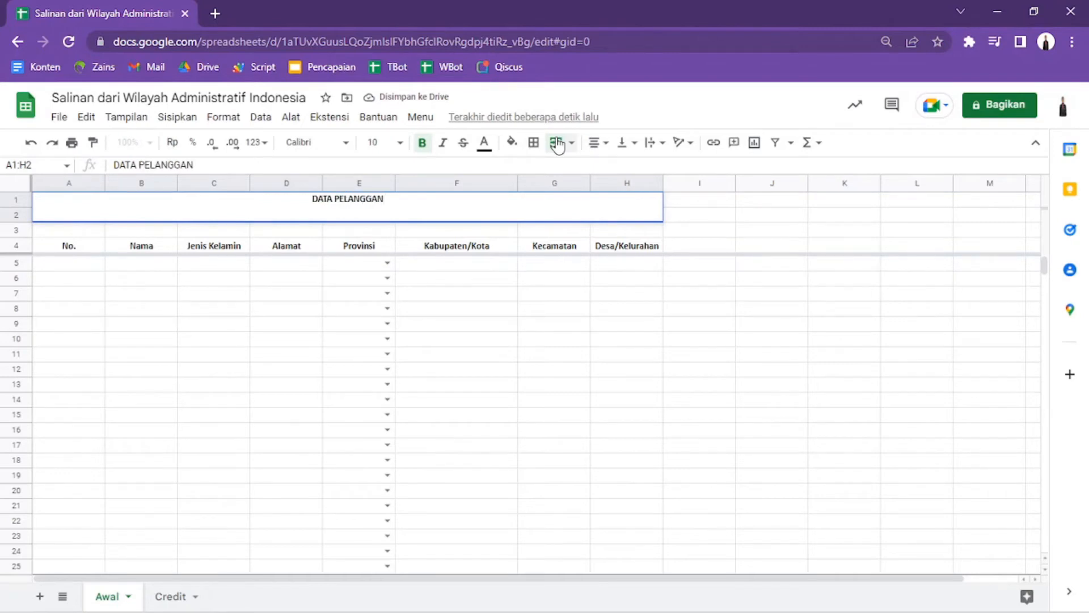
key(Return)
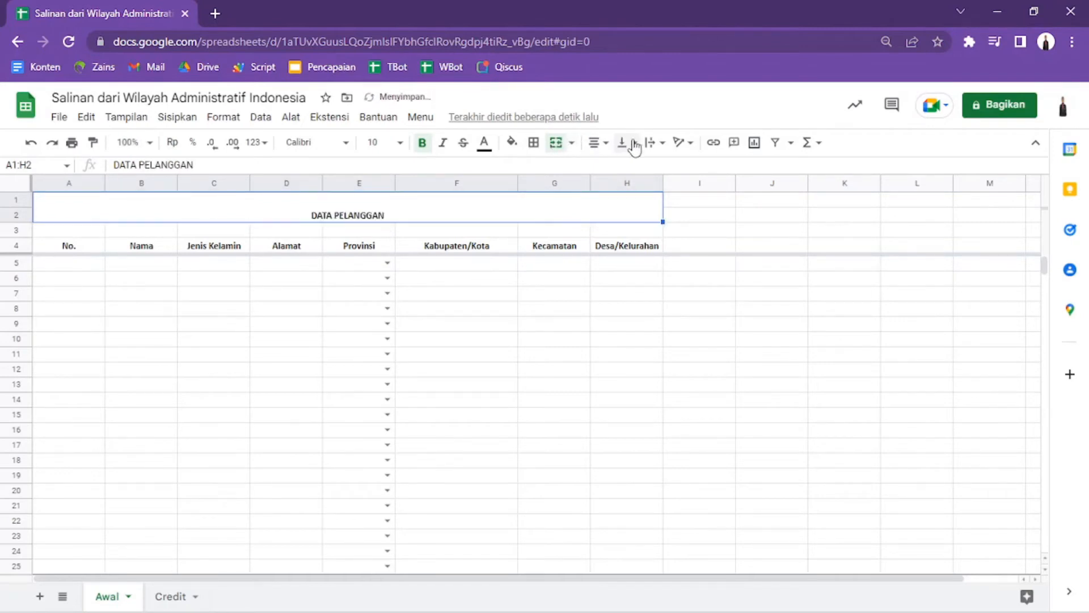
click(597, 142)
click(613, 168)
click(622, 142)
click(642, 167)
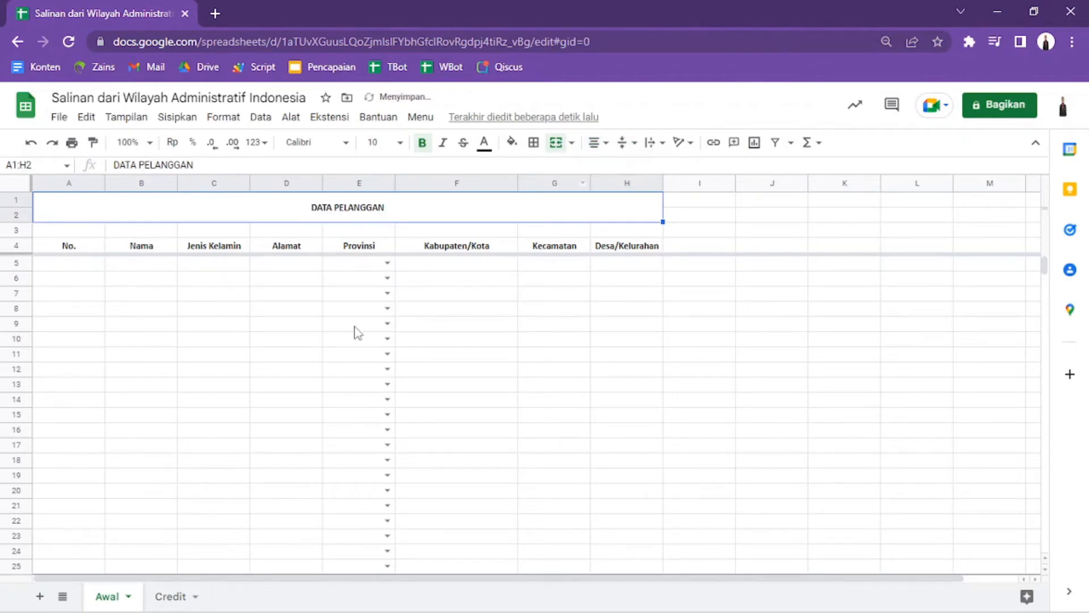
- Choose BENGKULU as the Provinsi in the first data row, row 5
click(237, 299)
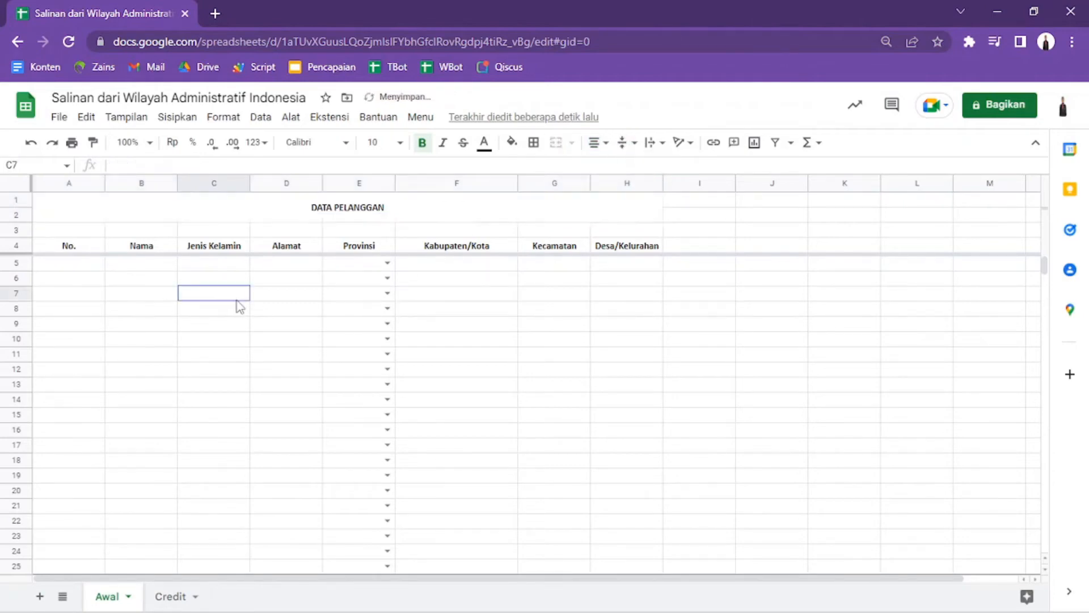
click(270, 294)
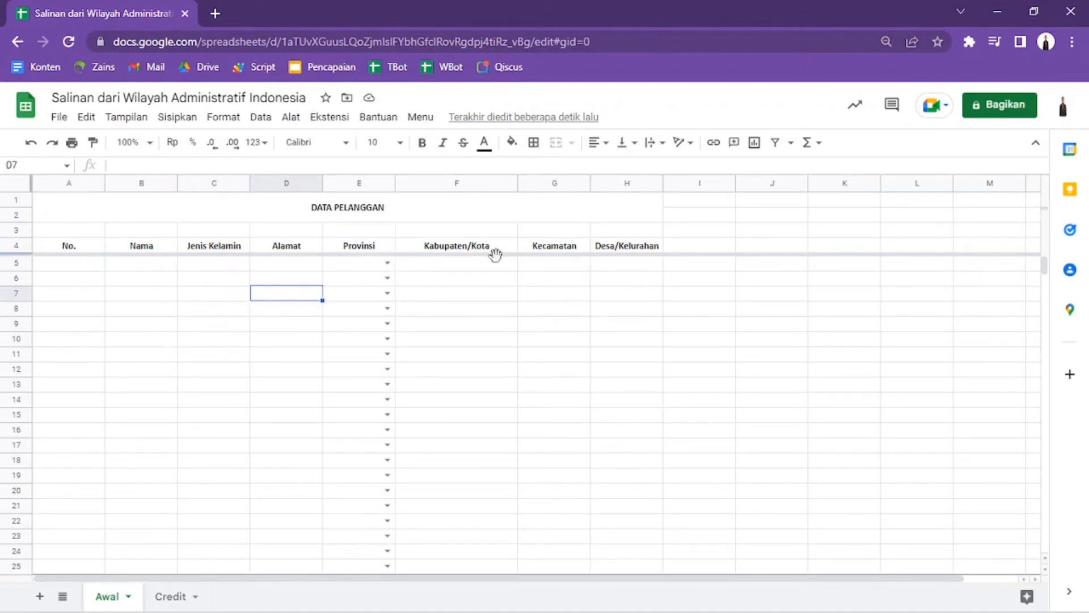
click(387, 264)
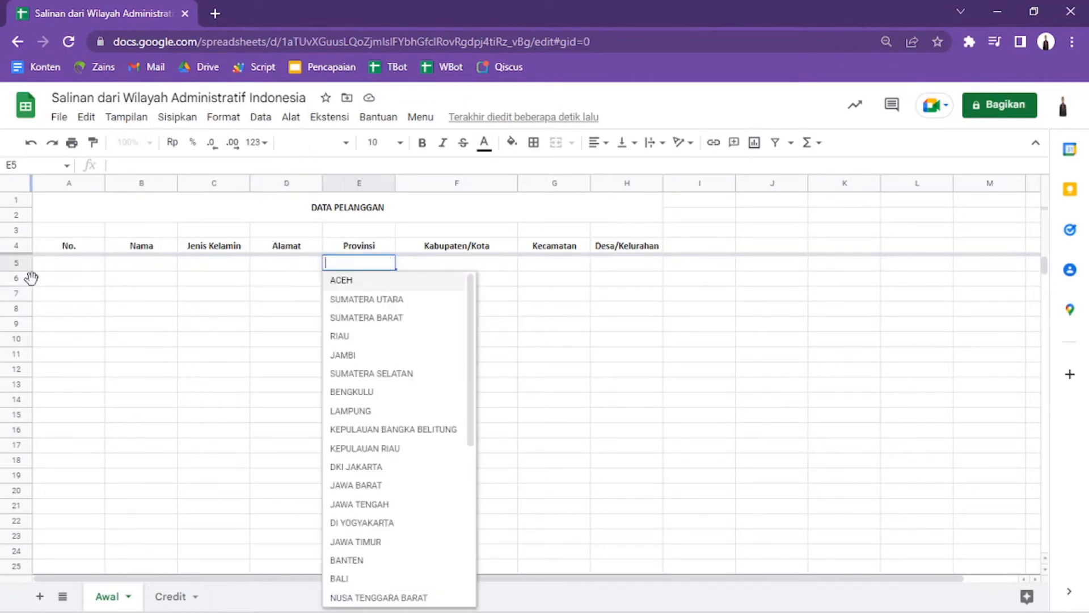
click(51, 270)
key(Right)
key(Right)
key(Right)
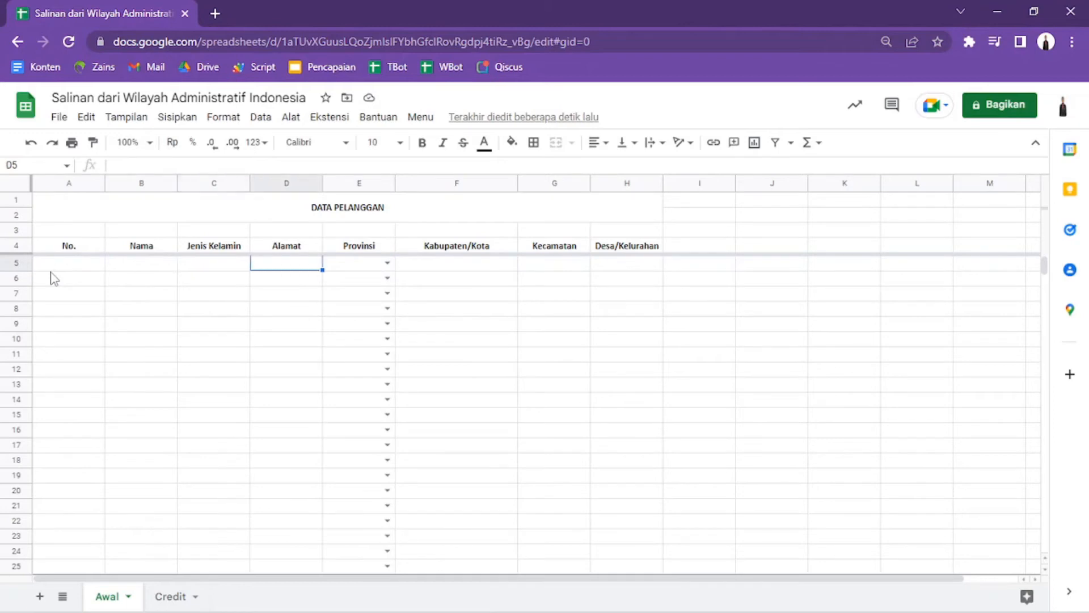
click(388, 263)
click(385, 397)
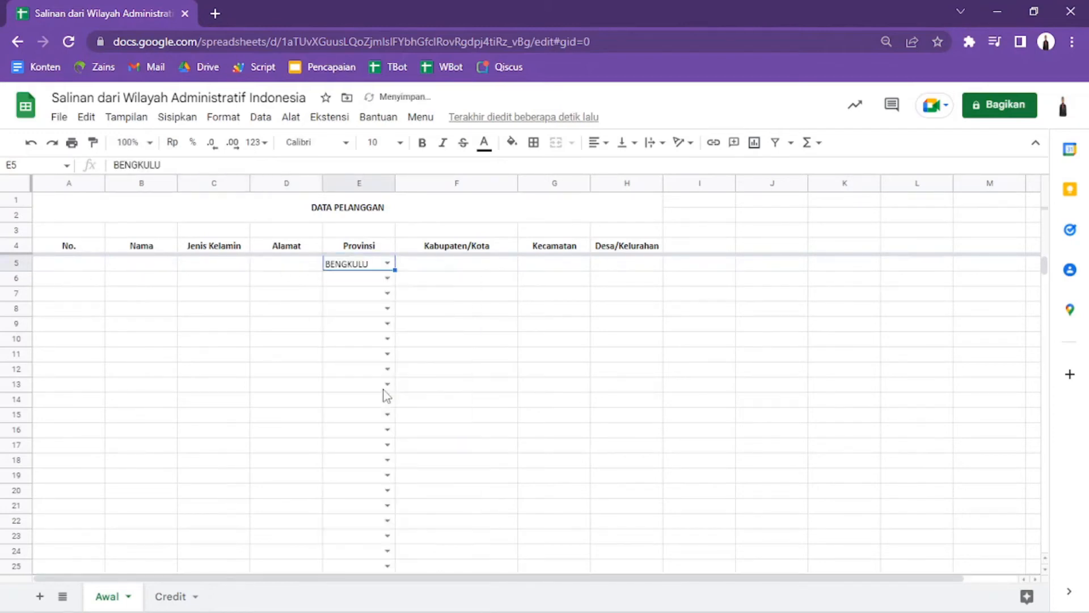
- Choose KOTA BENGKULU as the Kabupaten/Kota in row 5
click(508, 268)
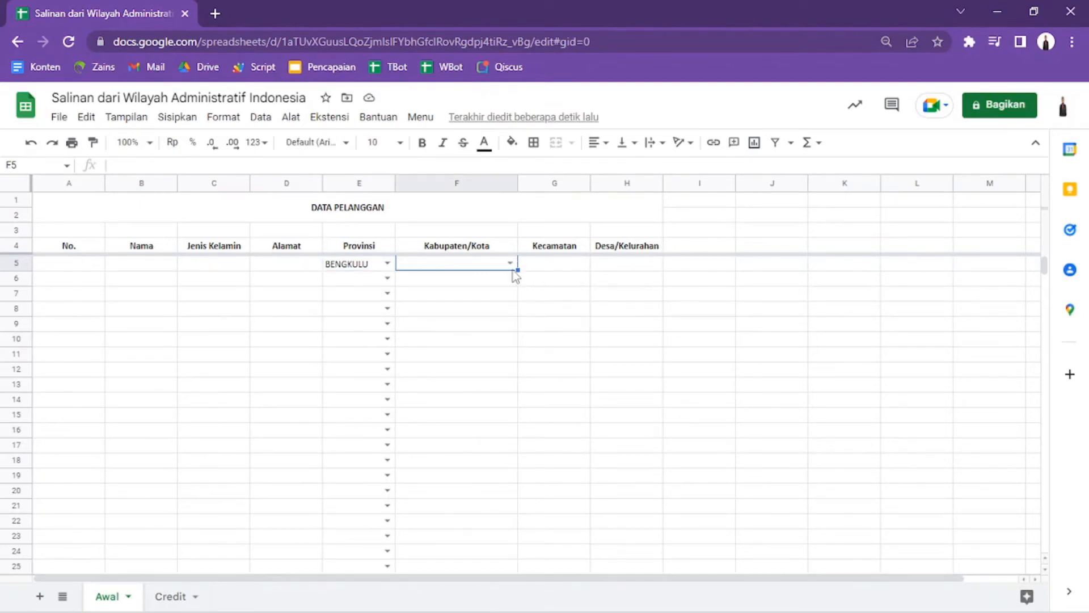
click(510, 263)
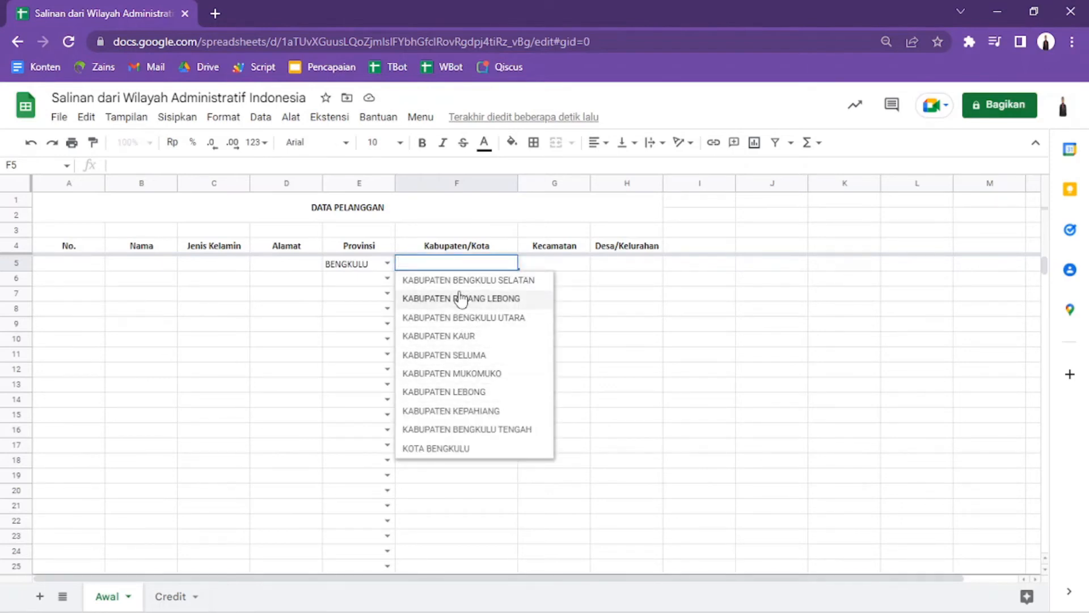
click(459, 449)
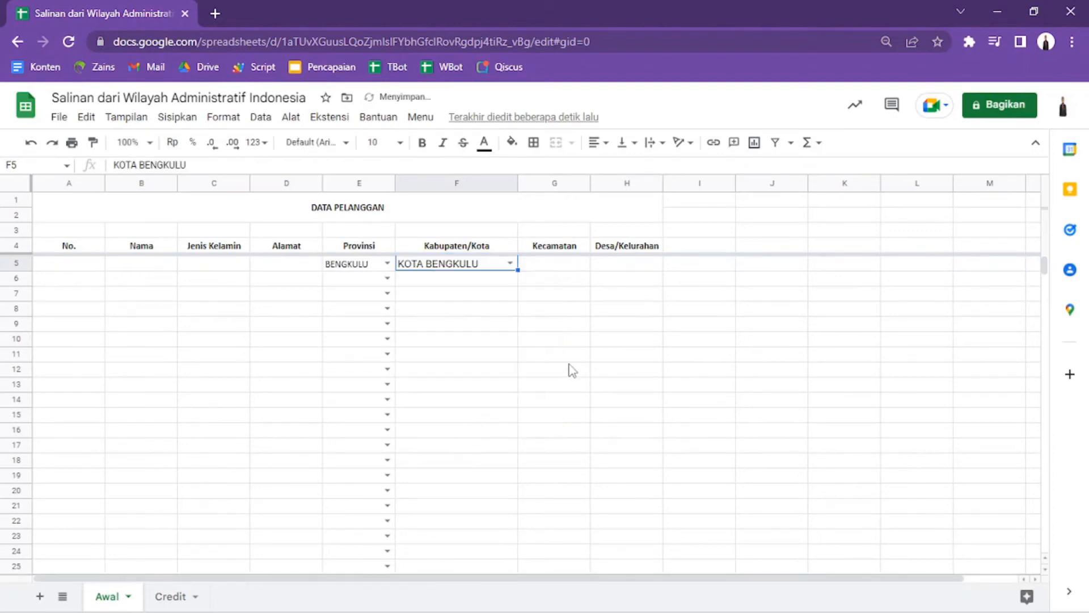
- Complete the region in row 5 with Kecamatan TELUK SEGARA and Desa/Kelurahan TENGAH PADANG
click(584, 264)
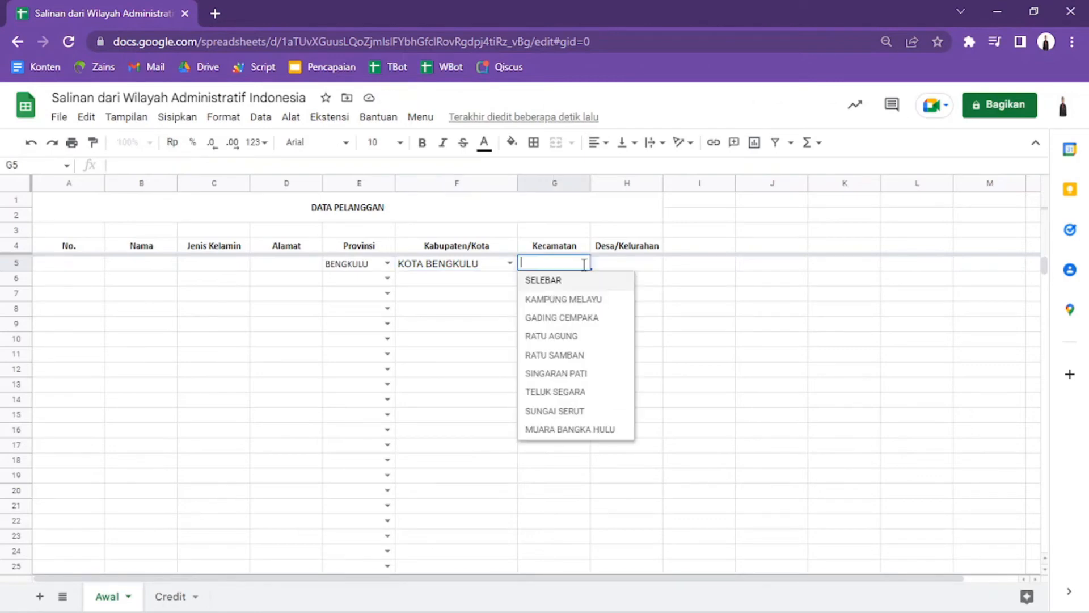
click(570, 396)
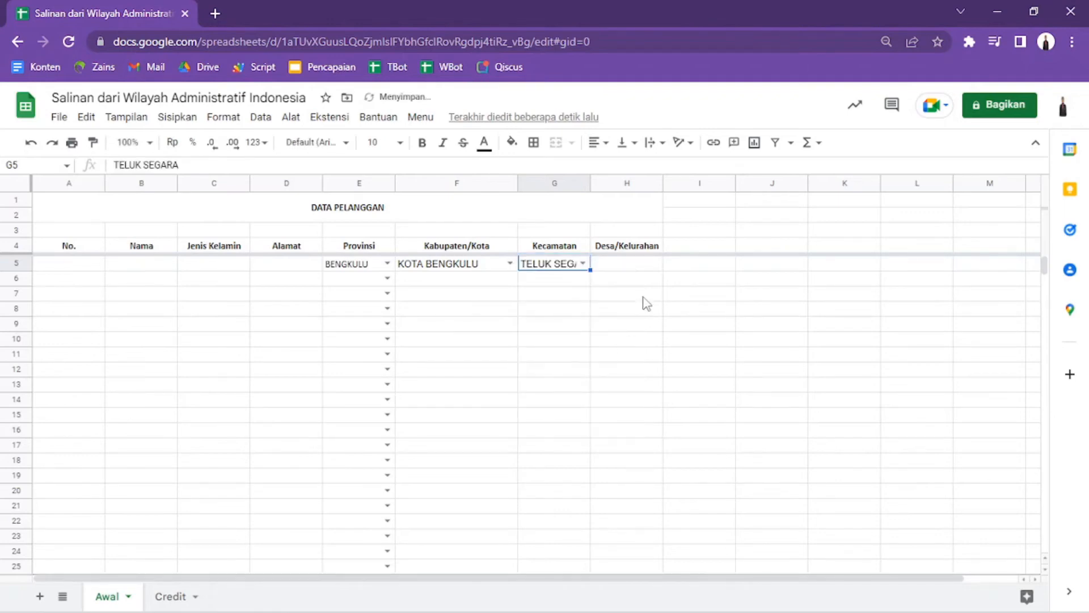
double_click(658, 265)
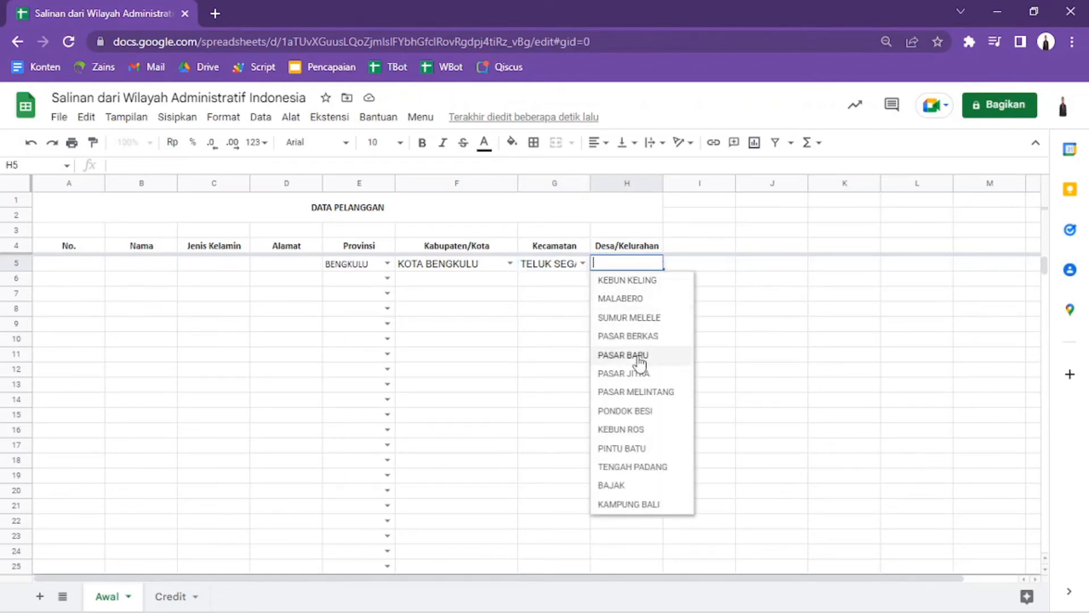
click(631, 468)
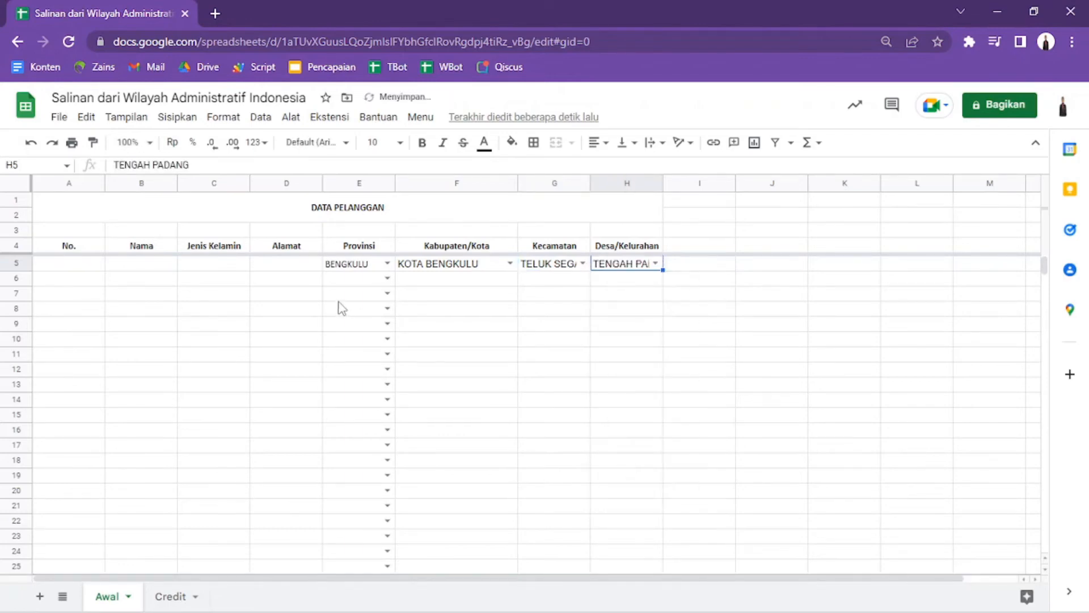
- Choose BENGKULU as the Provinsi in row 6, and replace it with JAWA BARAT
click(387, 278)
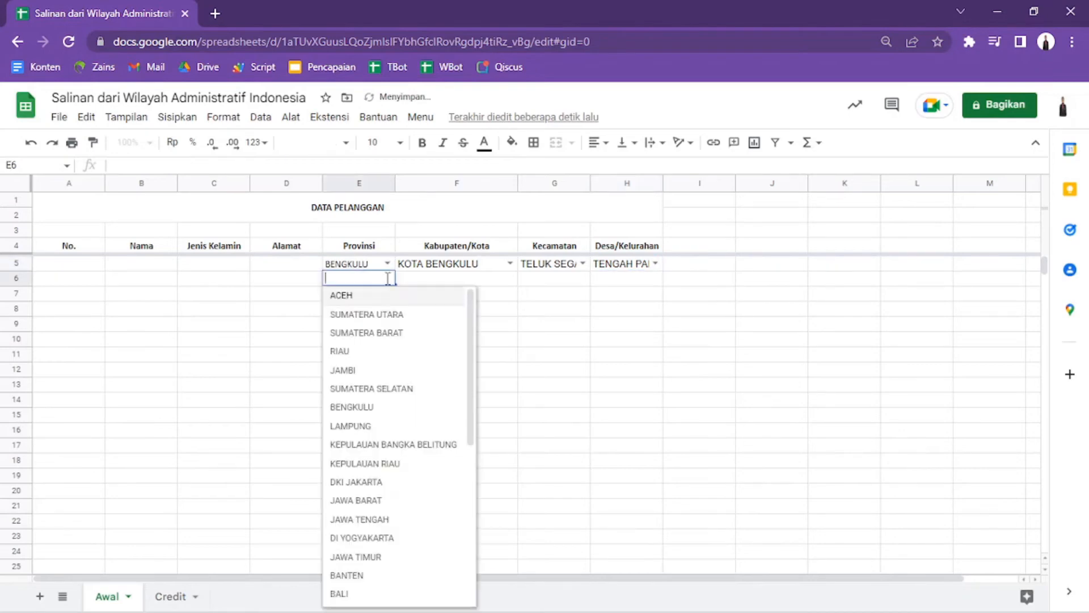
click(377, 409)
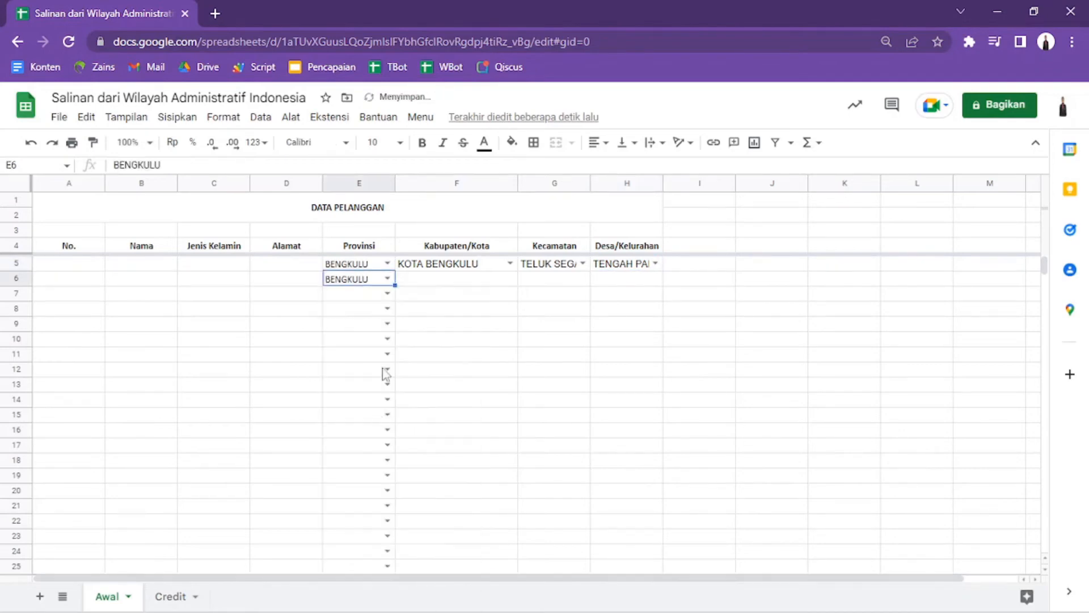
click(386, 279)
click(363, 500)
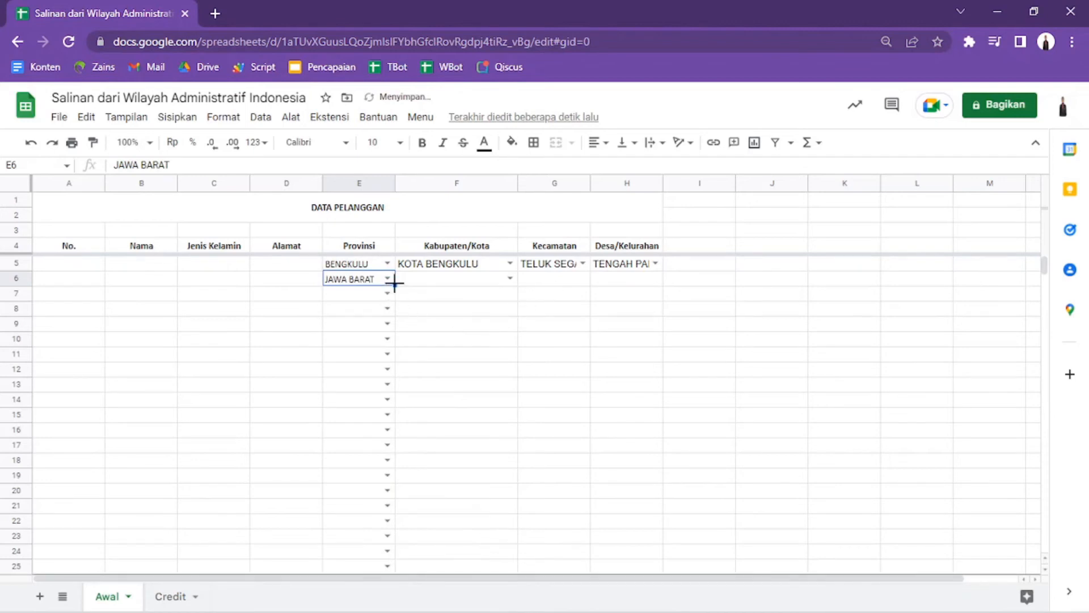
- Choose KABUPATEN PURWAKARTA as the Kabupaten/Kota in row 6
click(510, 278)
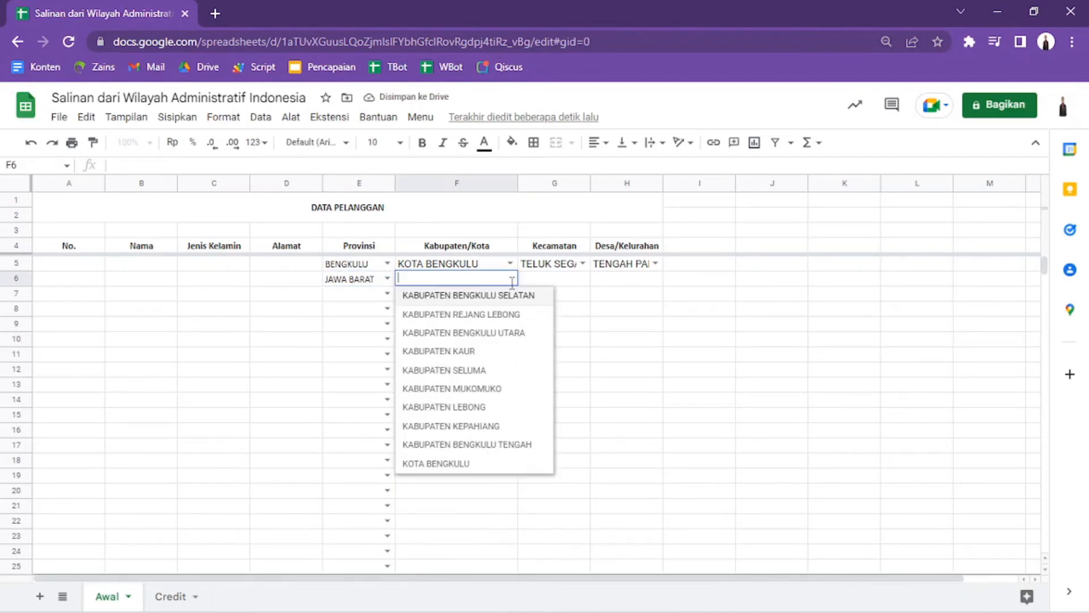
click(589, 308)
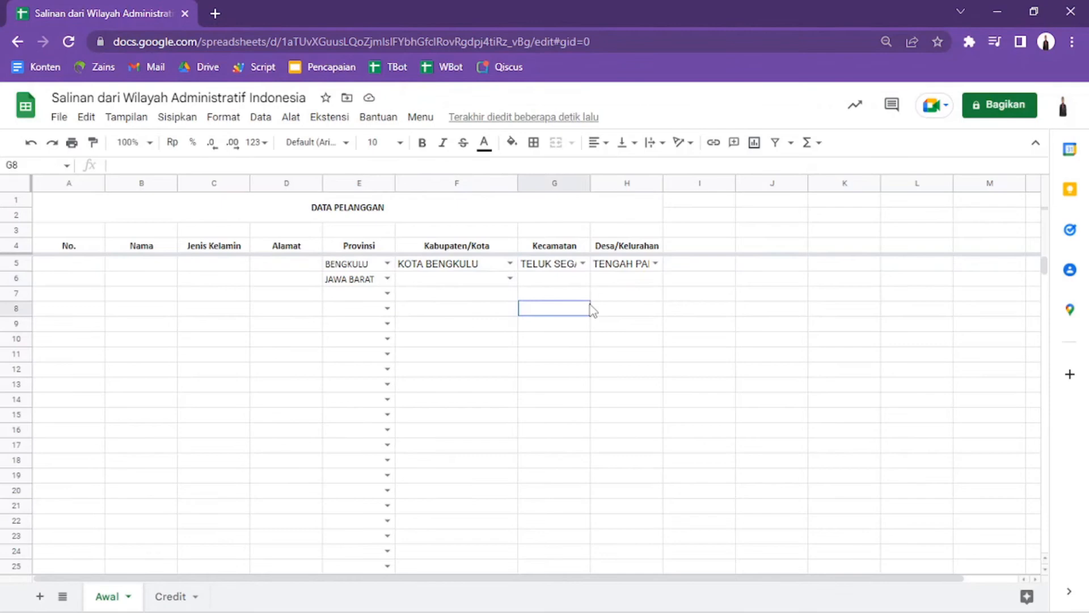
click(510, 278)
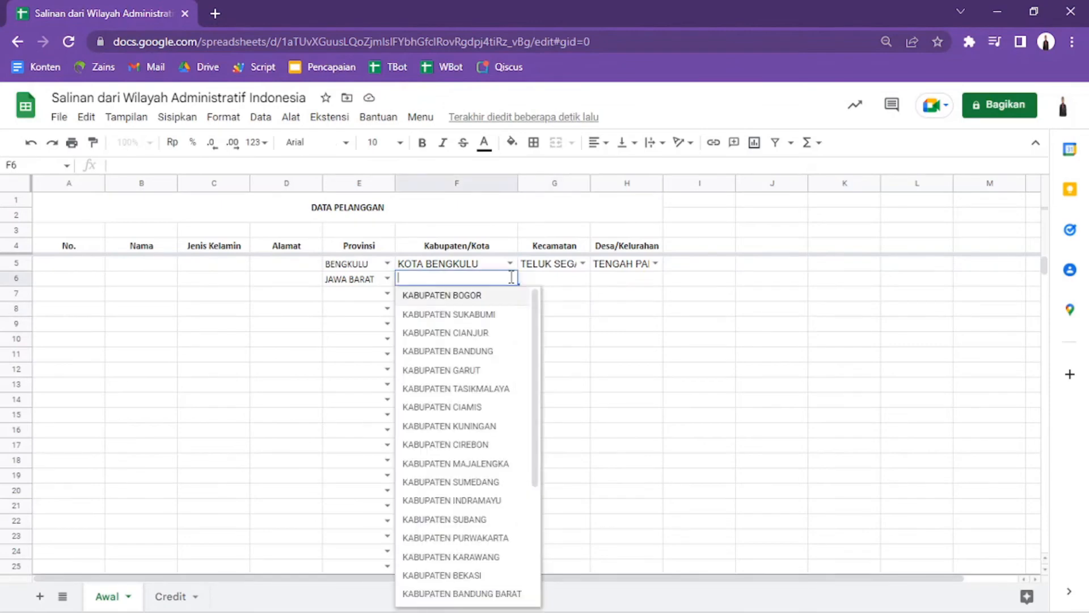
click(498, 540)
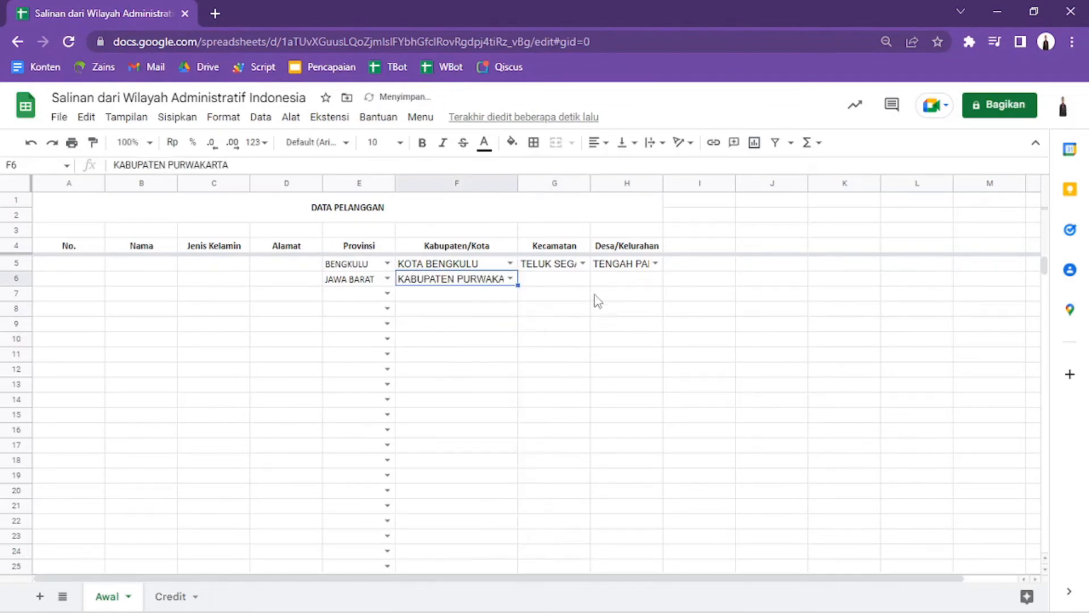
- Select TEGAL WARU as the Kecamatan and KAROYA as the Desa/Kelurahan in row 6
click(559, 284)
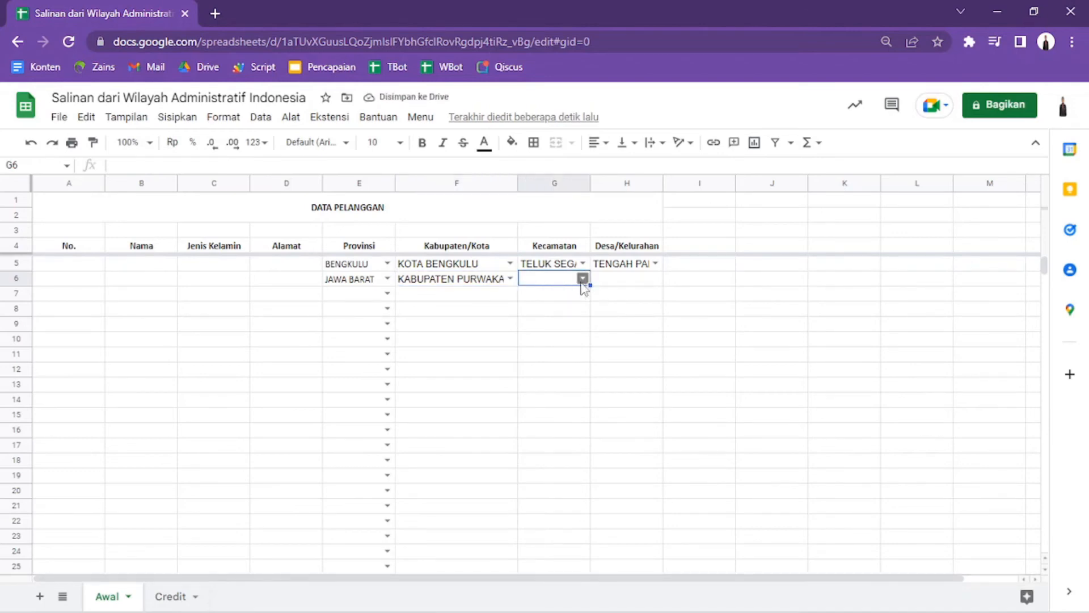
click(583, 278)
click(569, 352)
click(647, 283)
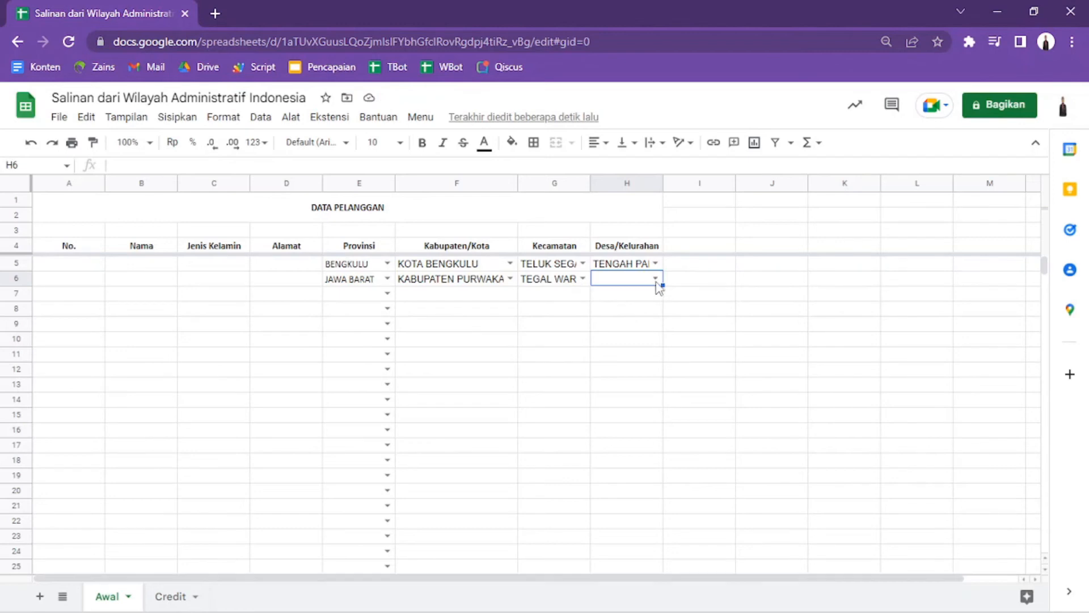
click(656, 278)
click(638, 315)
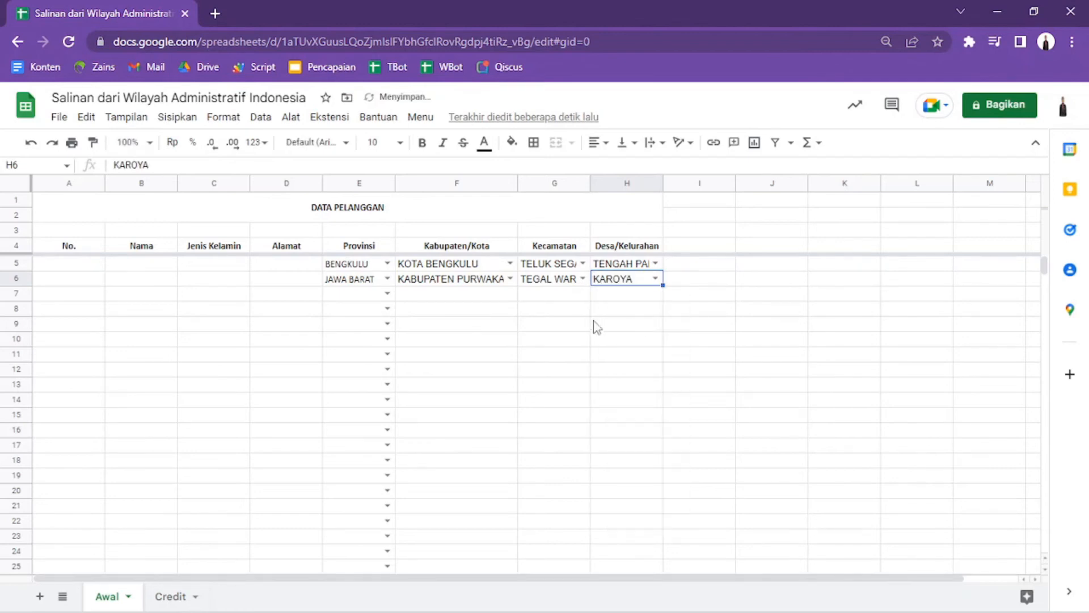
- Change the Provinsi in row 6 to KEPULAUAN BANGKA BELITUNG and widen column E to fit the name
double_click(388, 278)
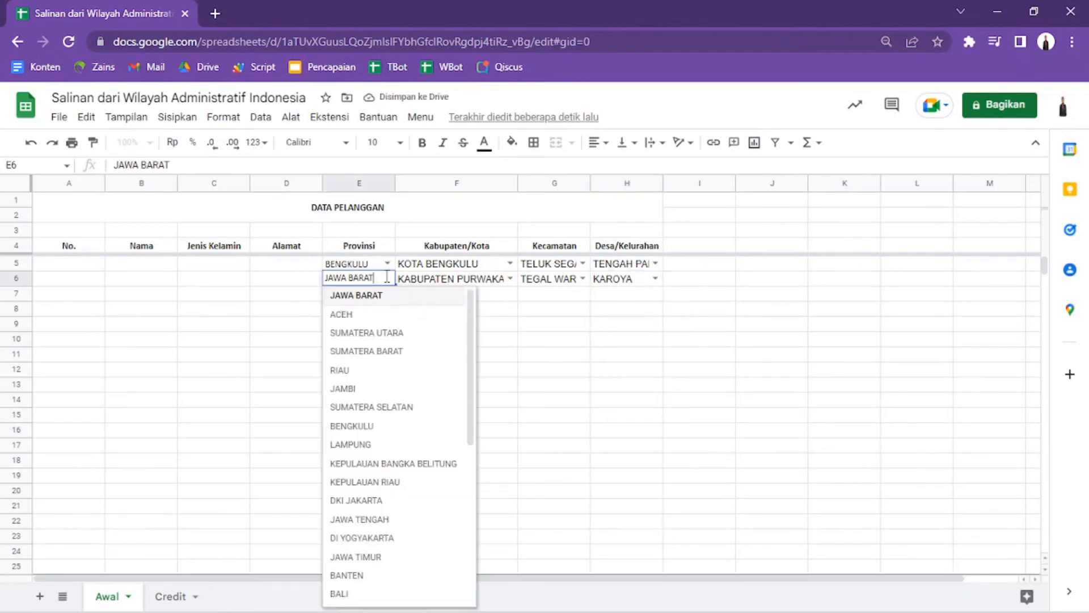
click(399, 466)
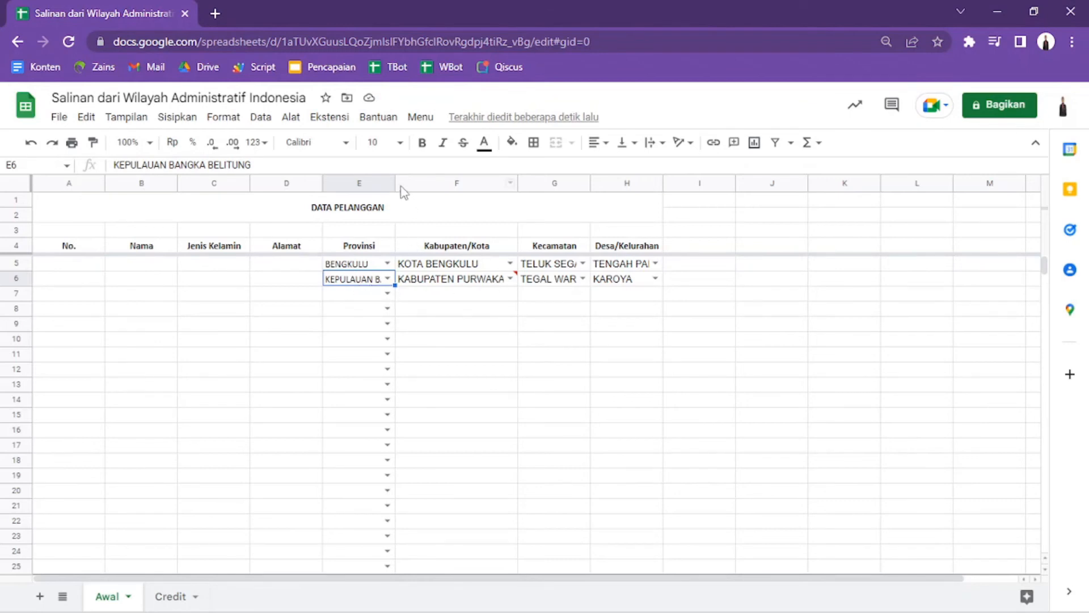
drag(394, 183, 462, 183)
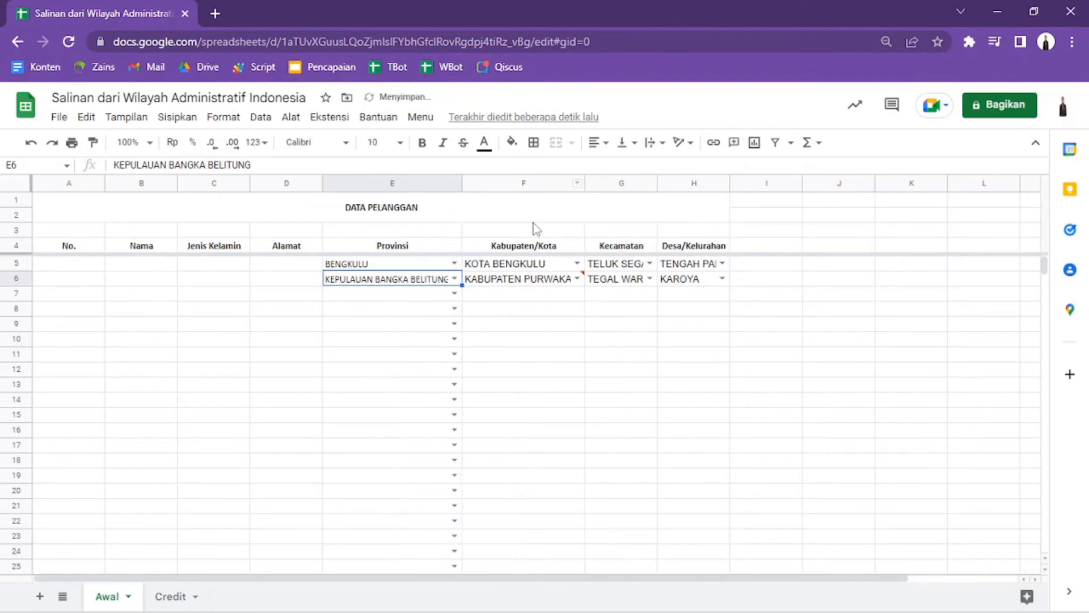
- Replace the Kabupaten/Kota in row 6 with KABUPATEN BANGKA SELATAN
click(577, 279)
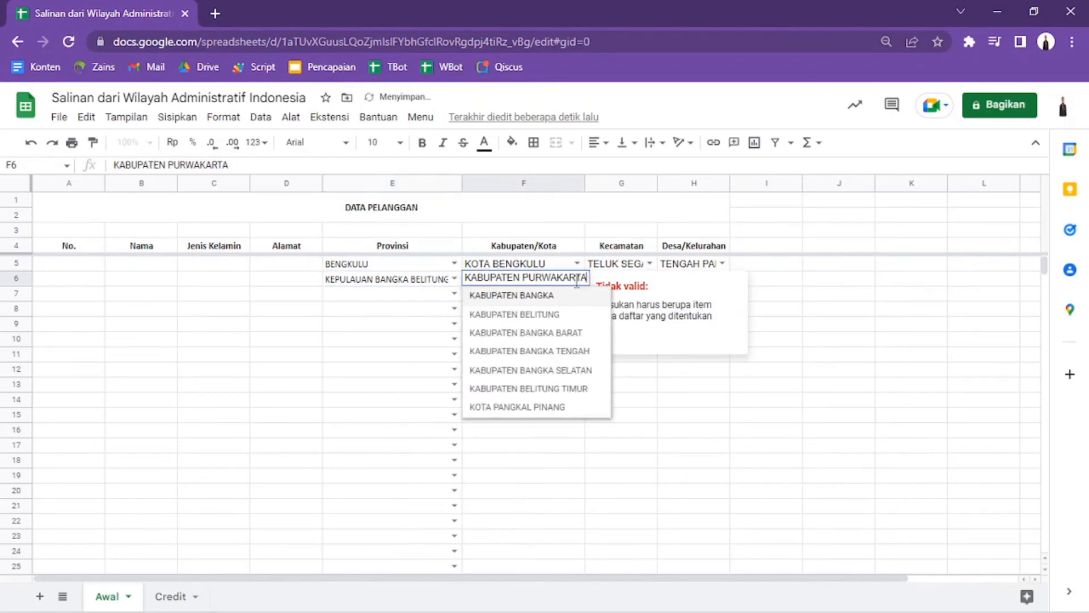
click(554, 369)
click(636, 370)
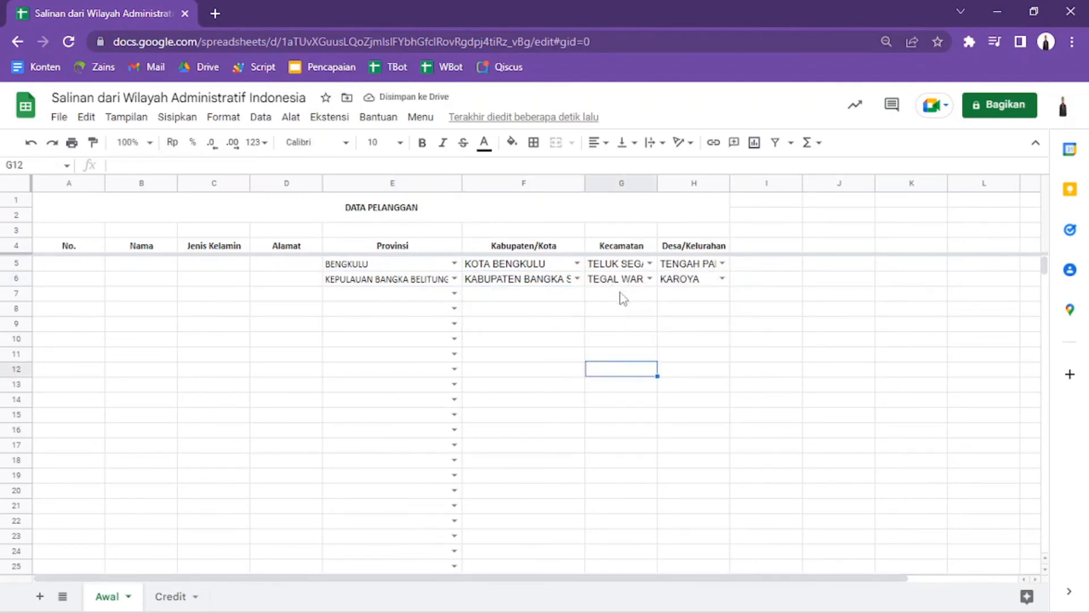
click(552, 283)
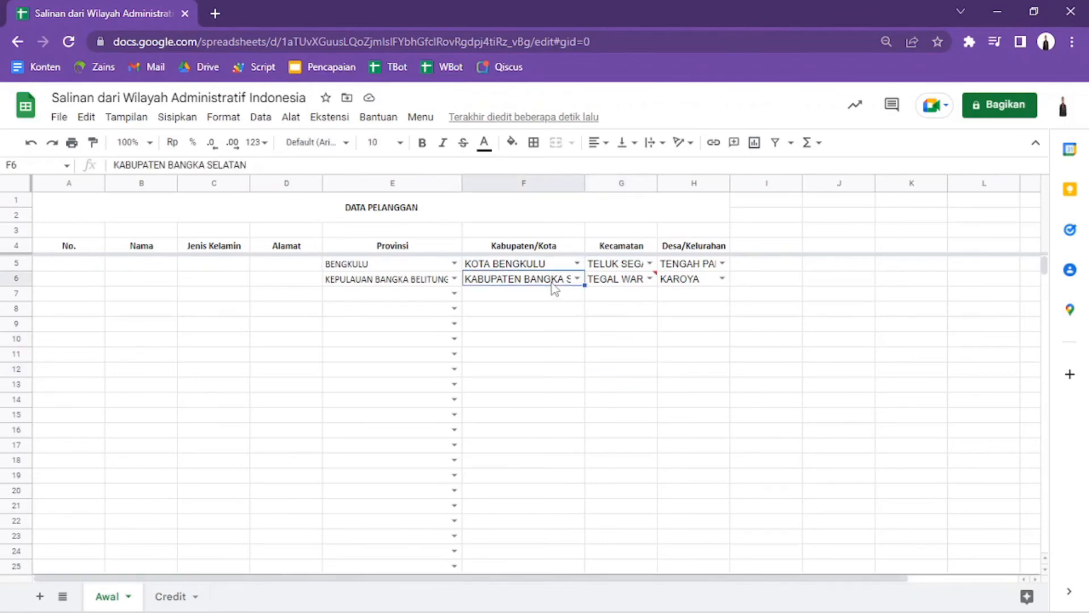
- Replace the invalid Kecamatan in row 6 with SIMPANG RIMBA
click(639, 289)
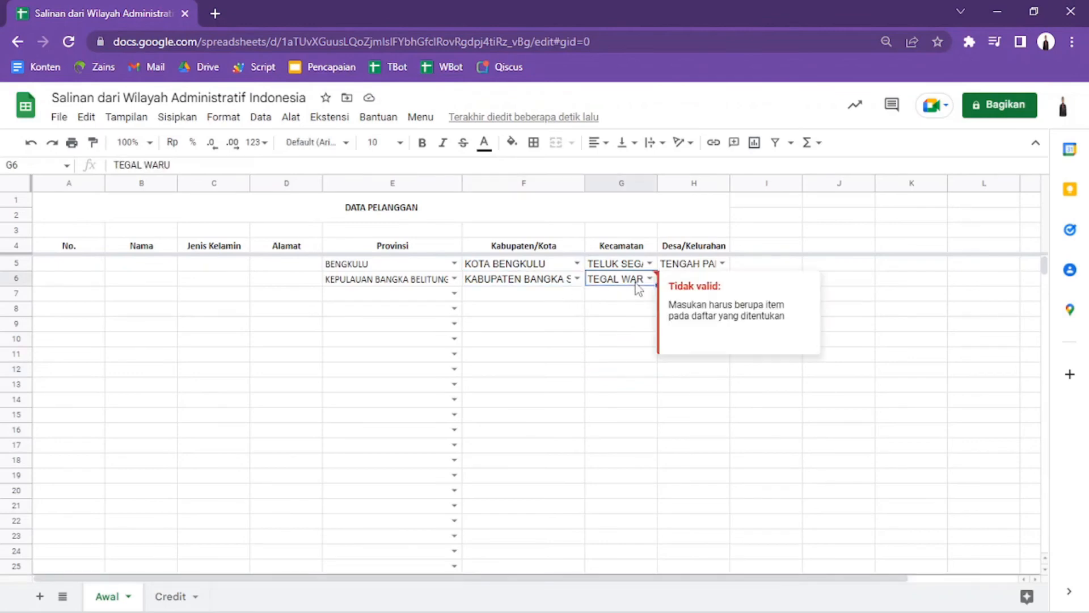
click(652, 295)
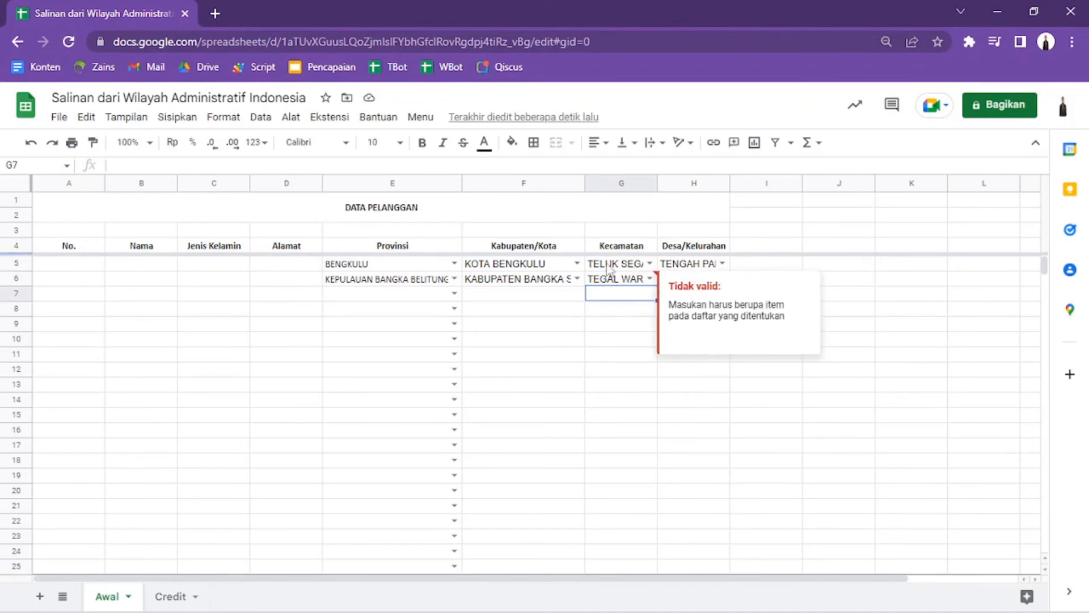
click(651, 279)
click(637, 345)
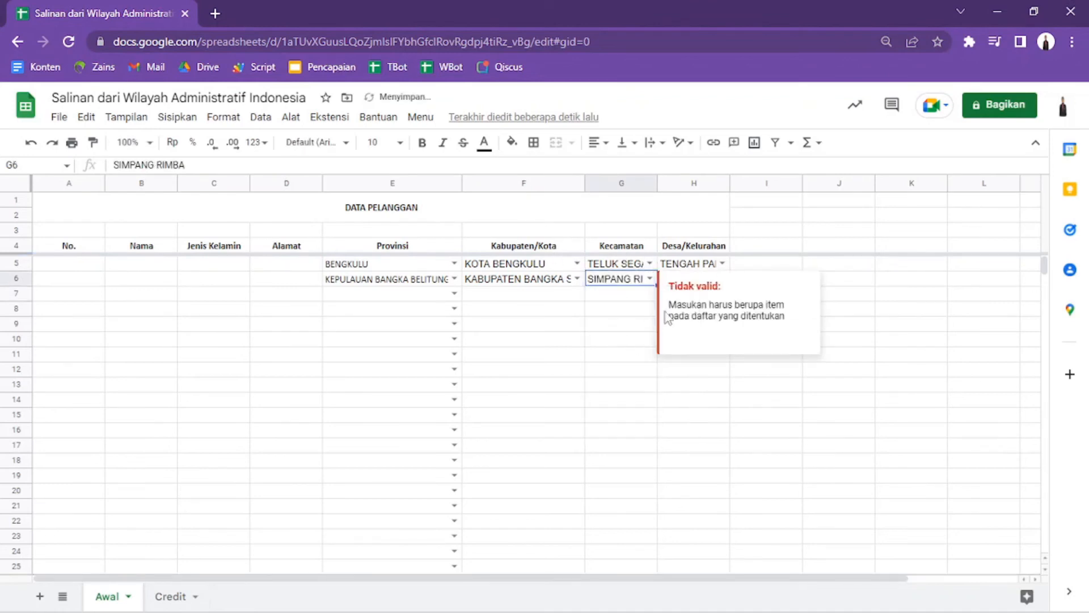
click(647, 313)
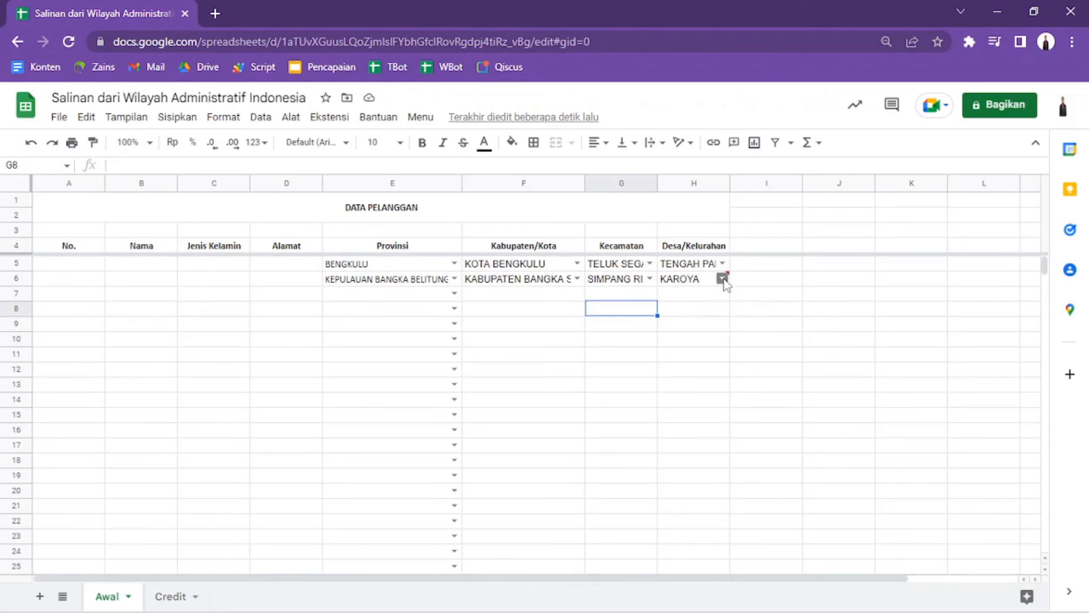
- Replace the invalid Desa/Kelurahan in row 6 with RAJIK
click(723, 280)
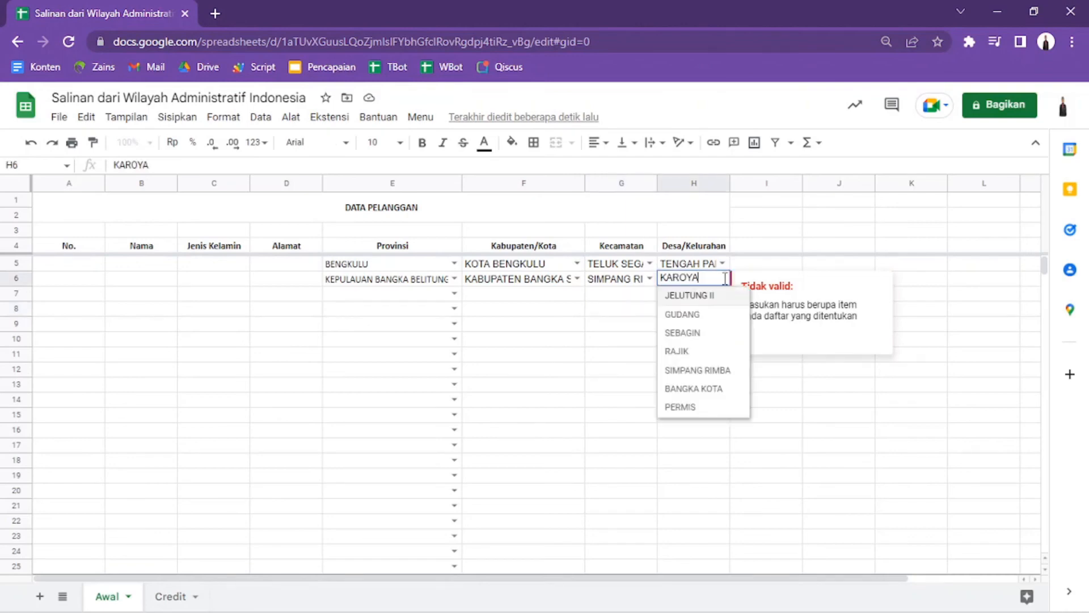
click(690, 358)
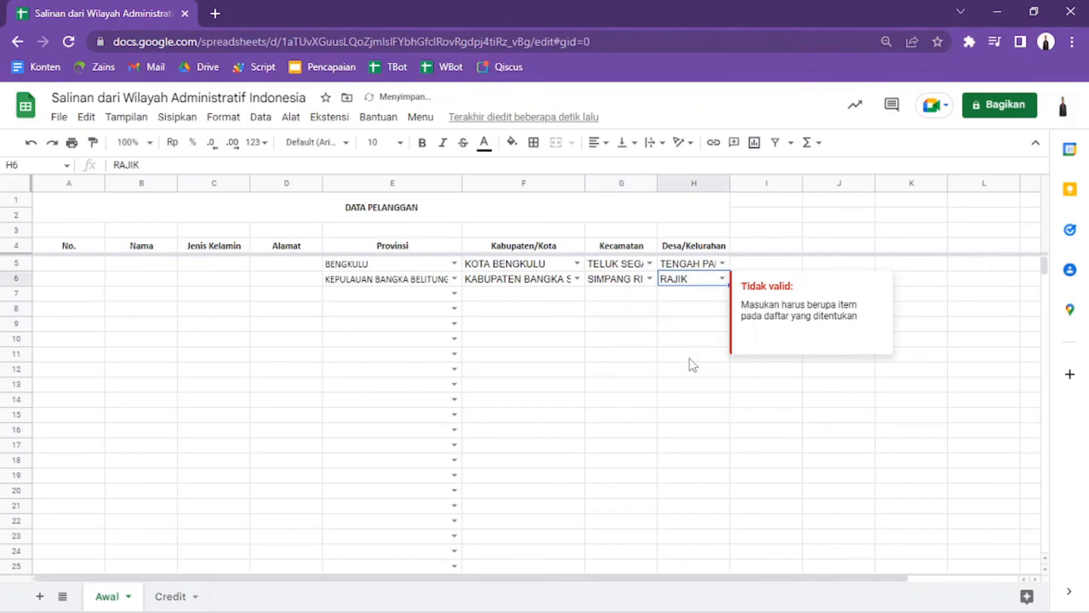
click(603, 286)
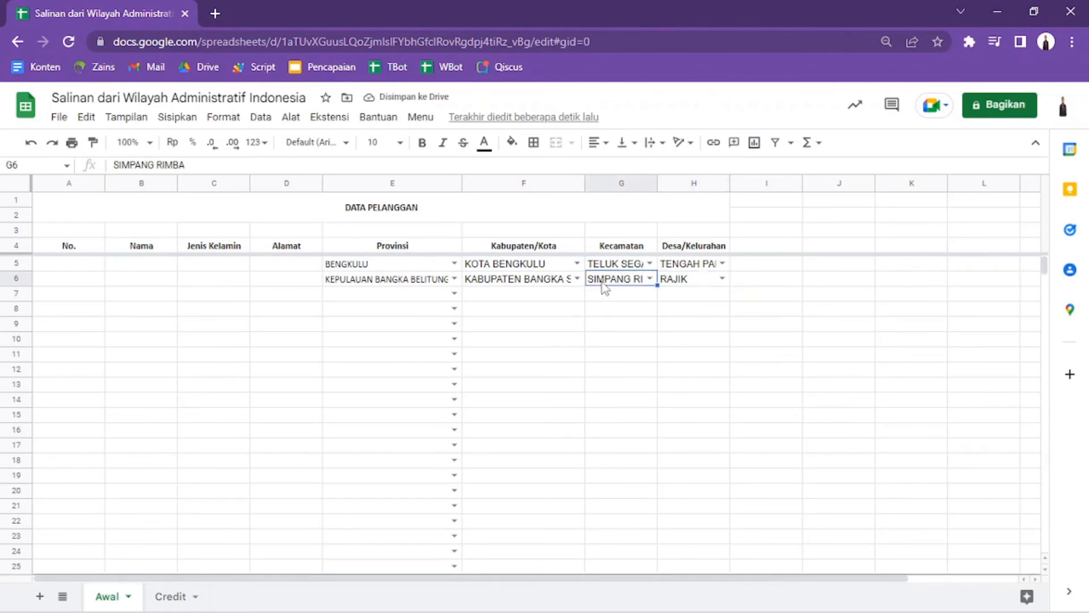
- Clear the Kecamatan in row 6 and select AIR GEGAS in its place
key(Delete)
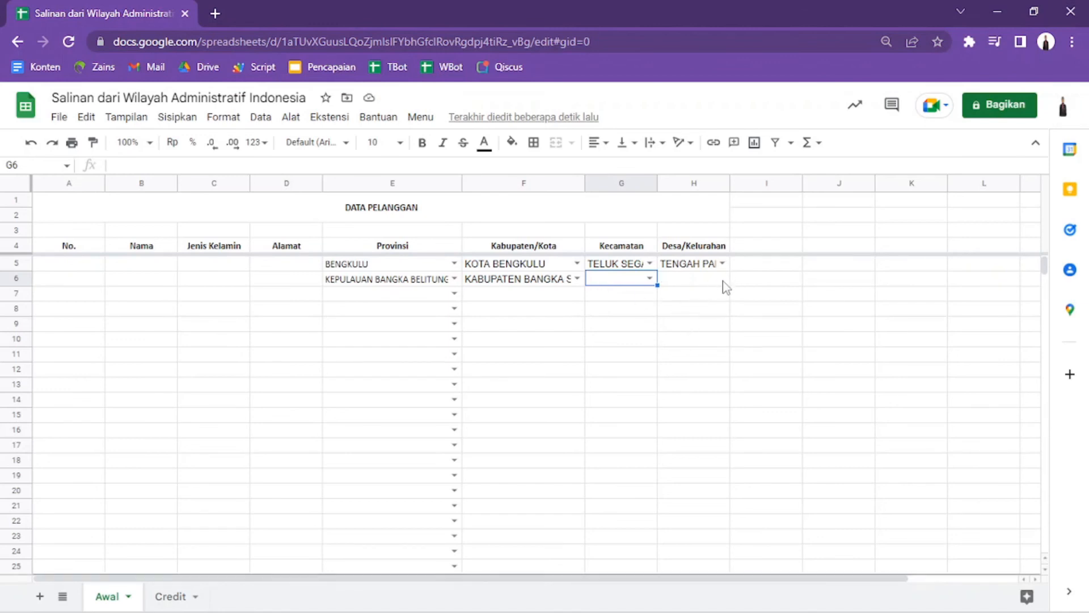
click(650, 278)
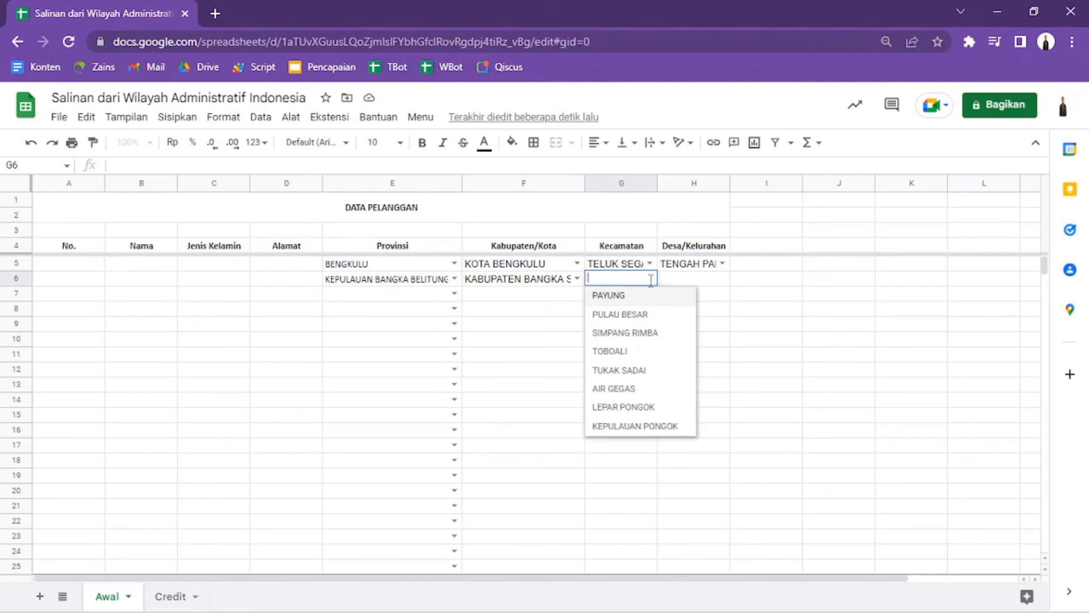
click(622, 389)
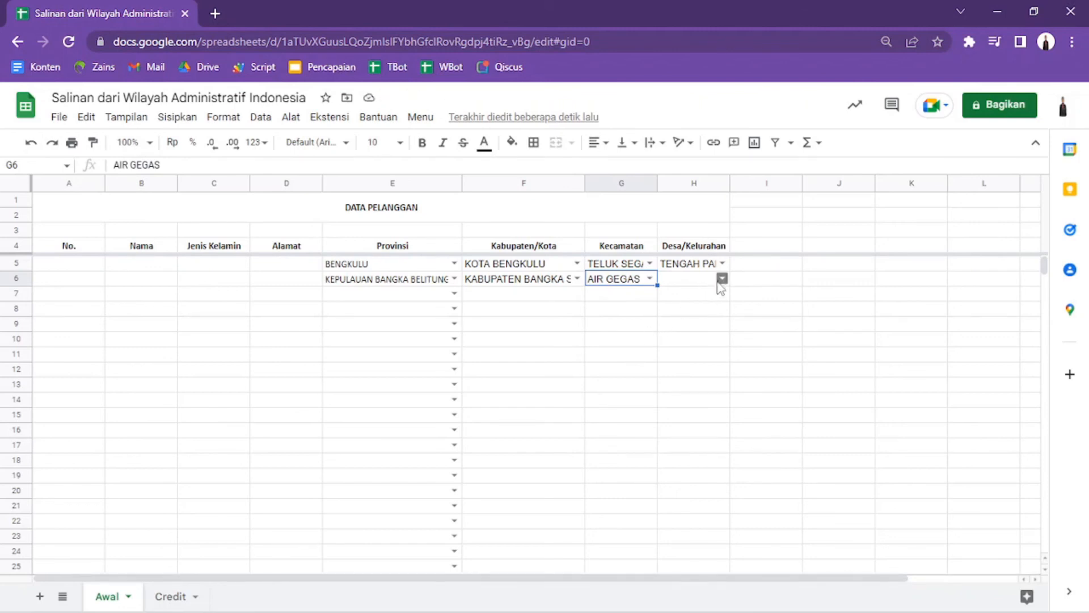
- Set the Desa/Kelurahan in row 6 to AIRGEGAS
double_click(721, 279)
click(534, 284)
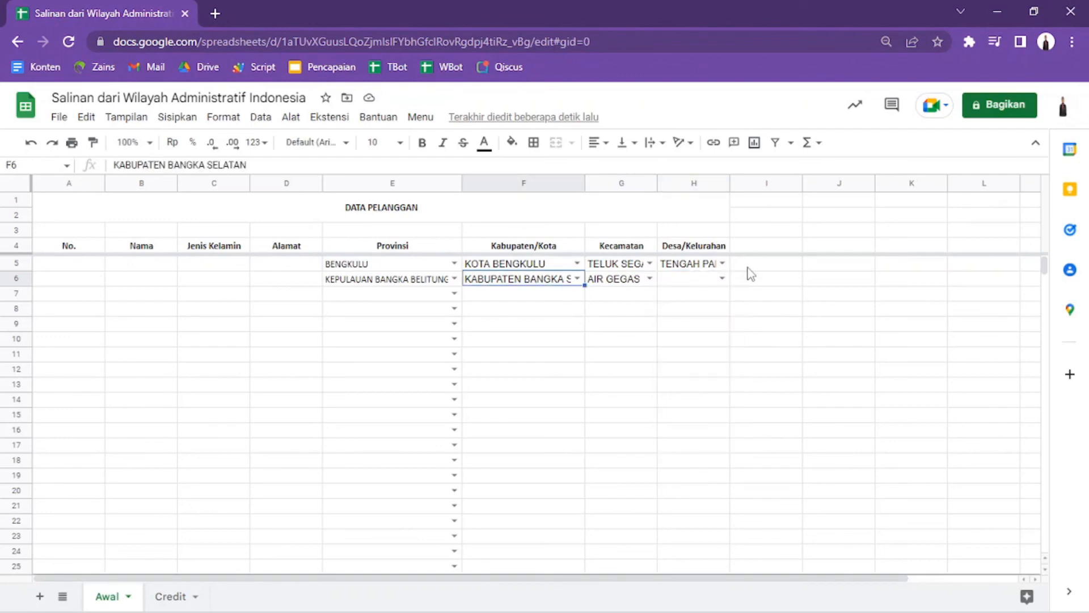
click(722, 278)
click(699, 346)
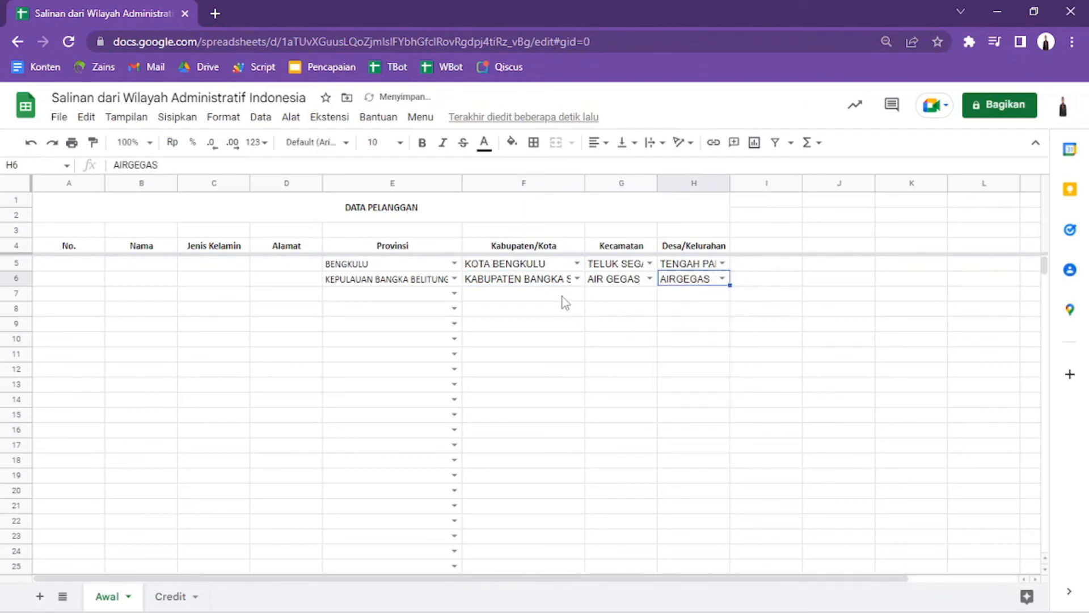
- Switch the Kabupaten/Kota in row 6 to KOTA PANGKAL PINANG and clear that cell to test the reset of its dependent dropdowns
click(577, 279)
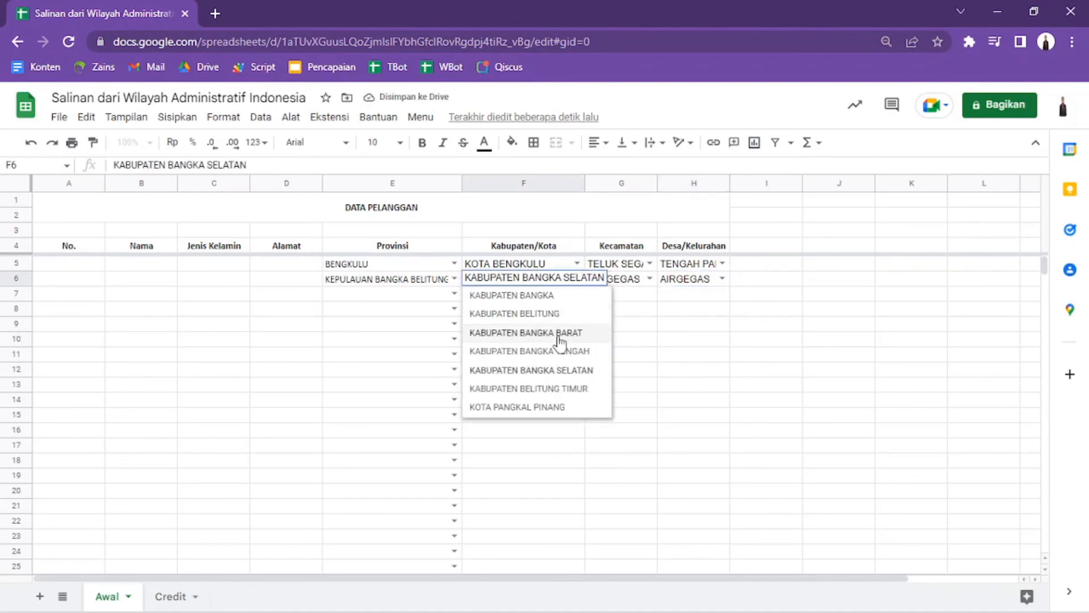
click(543, 408)
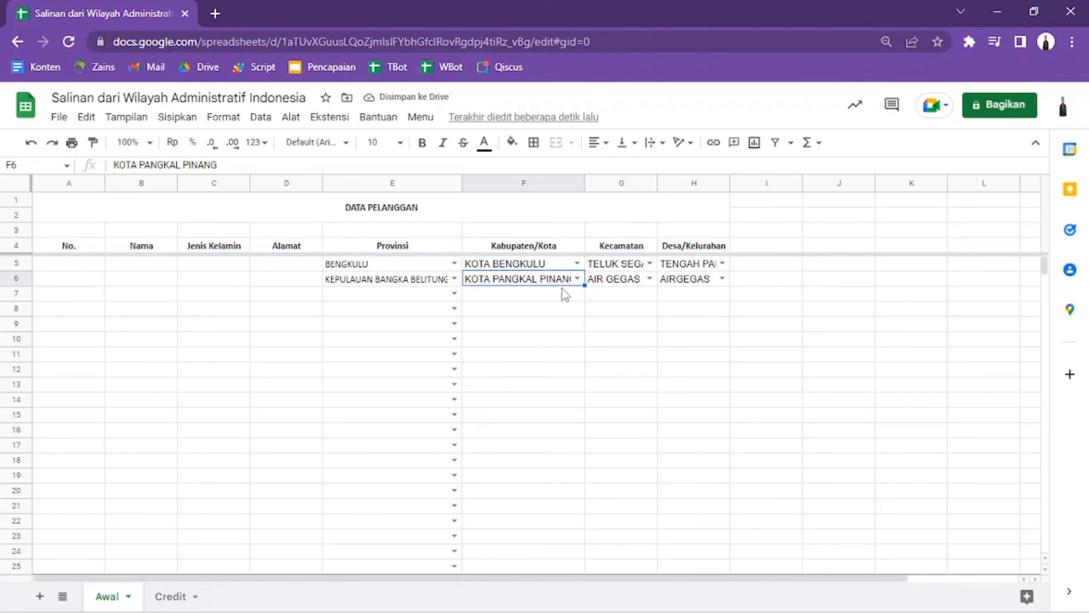
key(Delete)
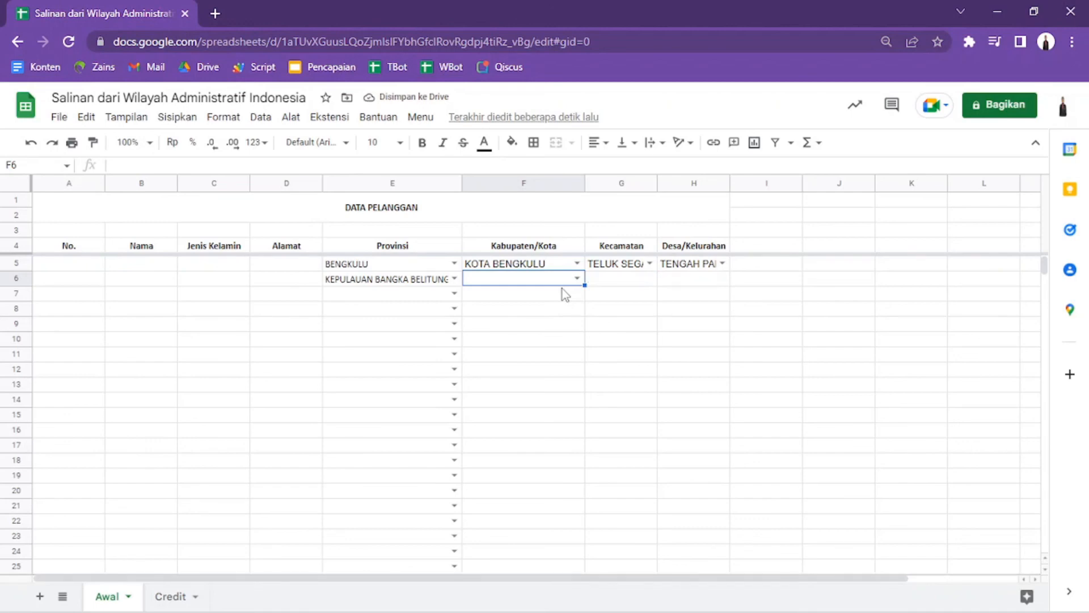
key(Right)
key(Right)
key(Left)
key(Left)
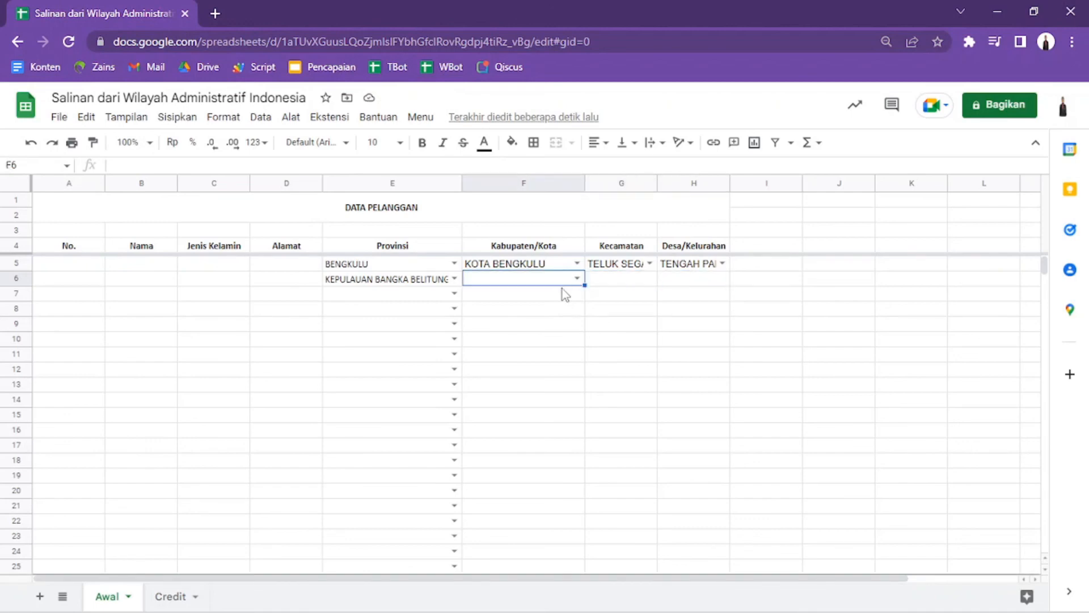
- Clear the Provinsi in row 5 to test the reset of its dependent region cells
click(383, 266)
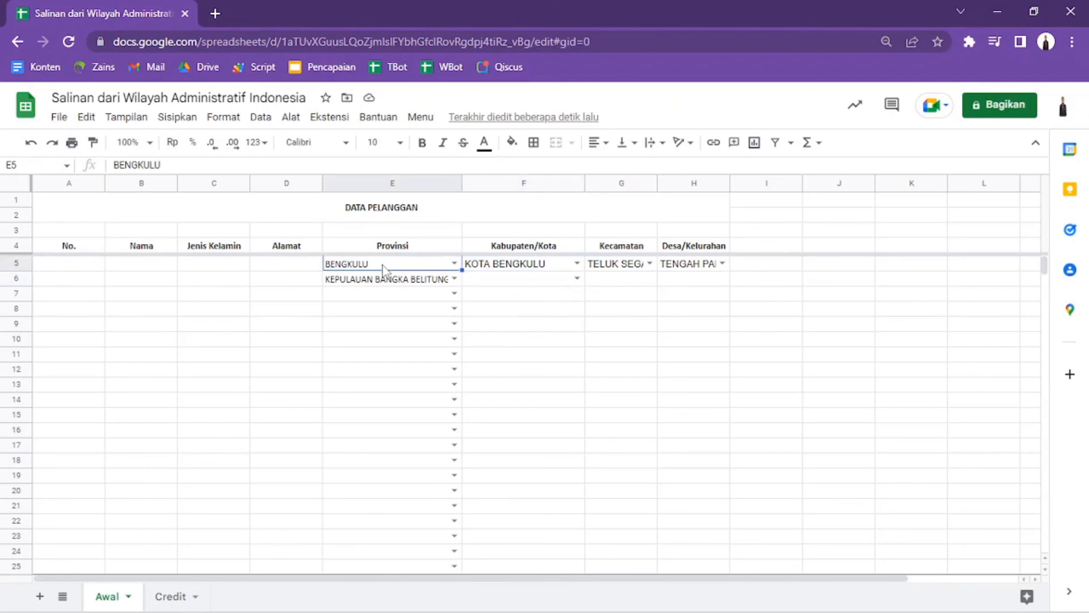
key(Delete)
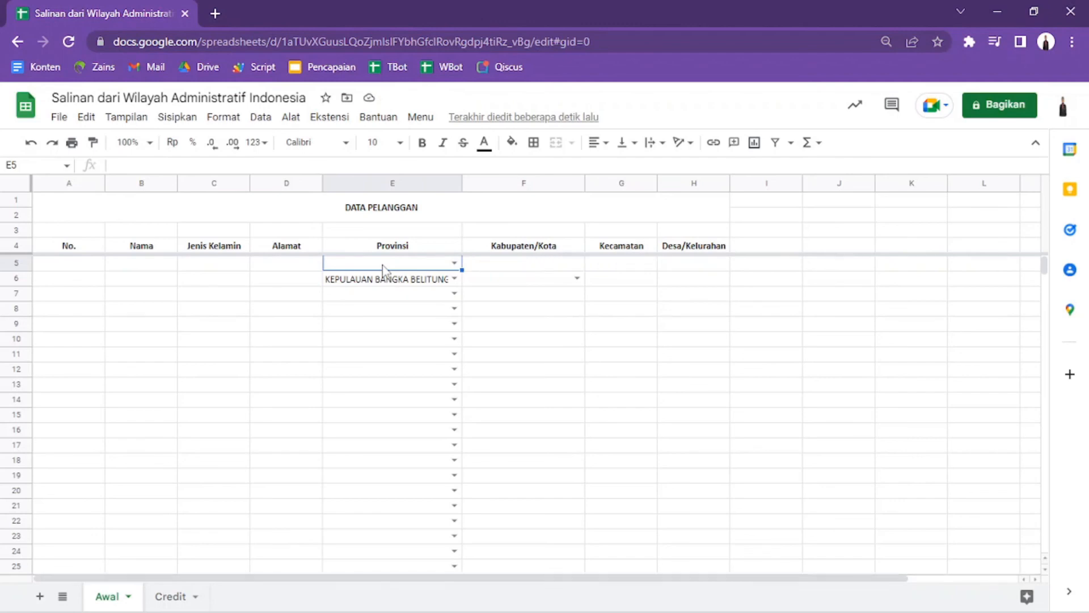
key(Down)
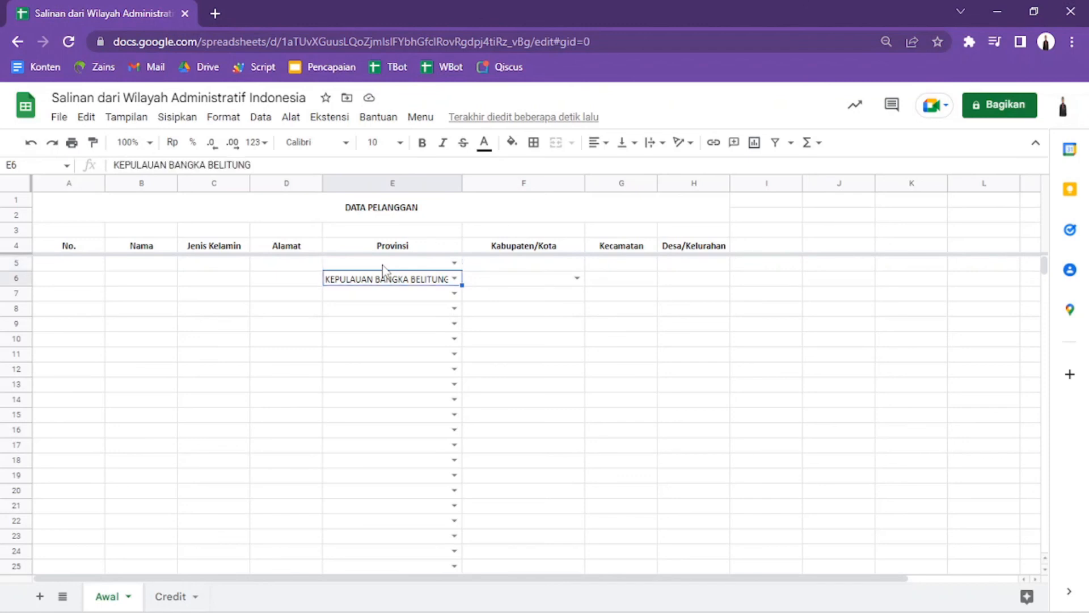
key(Up)
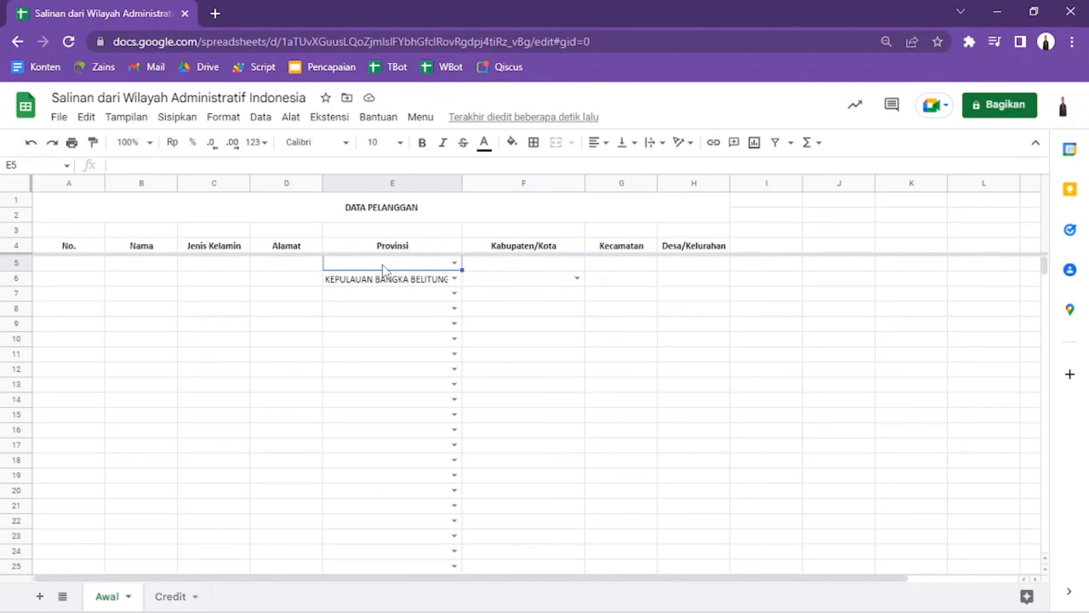
key(Down)
key(Up)
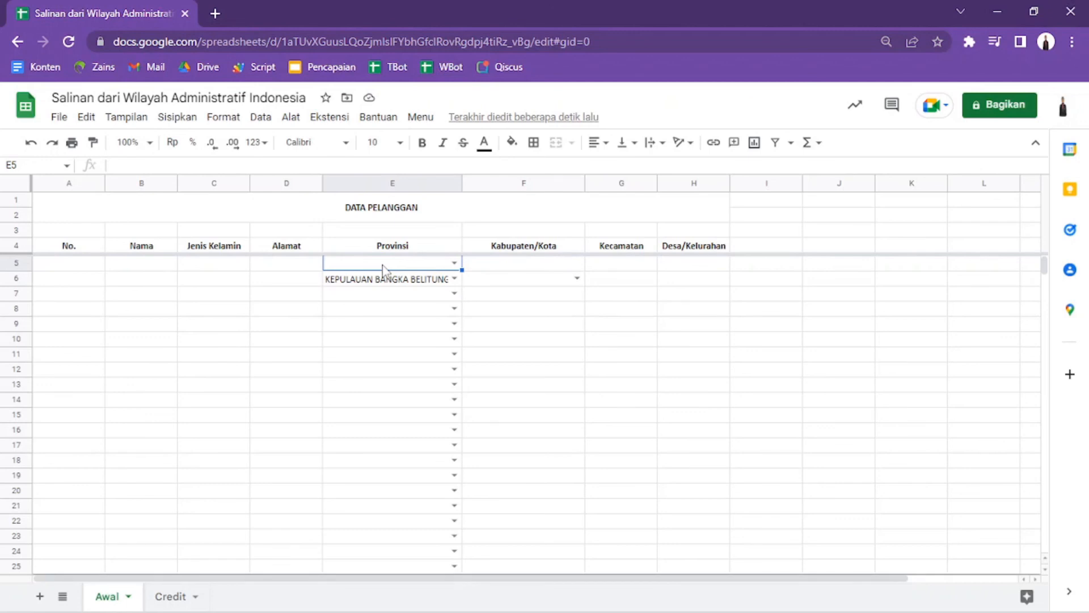
key(Right)
key(Right)
key(Right)
key(Left)
key(Left)
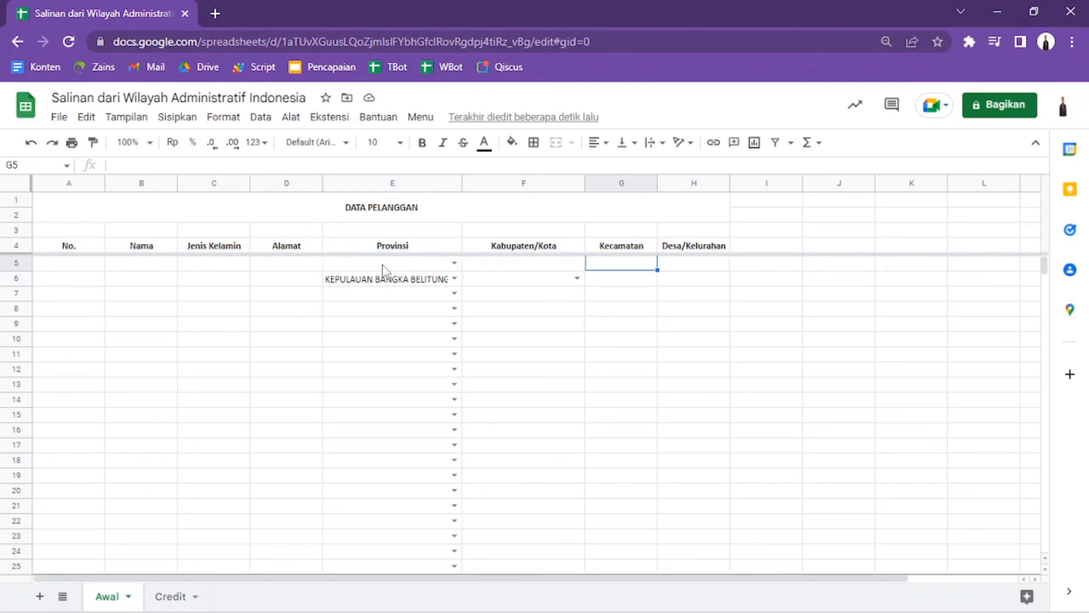
key(Left)
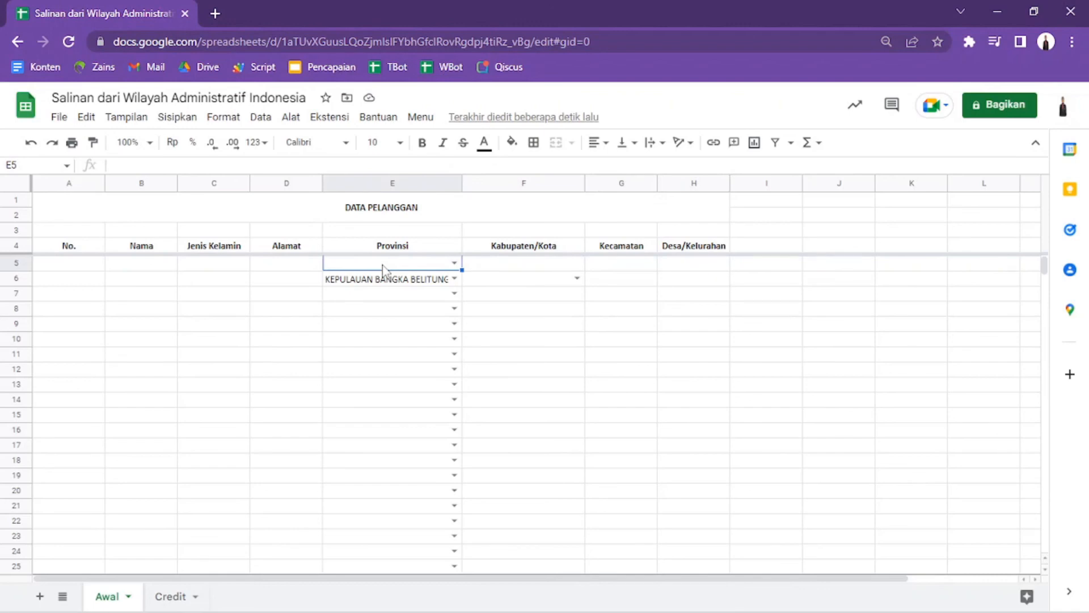
key(Up)
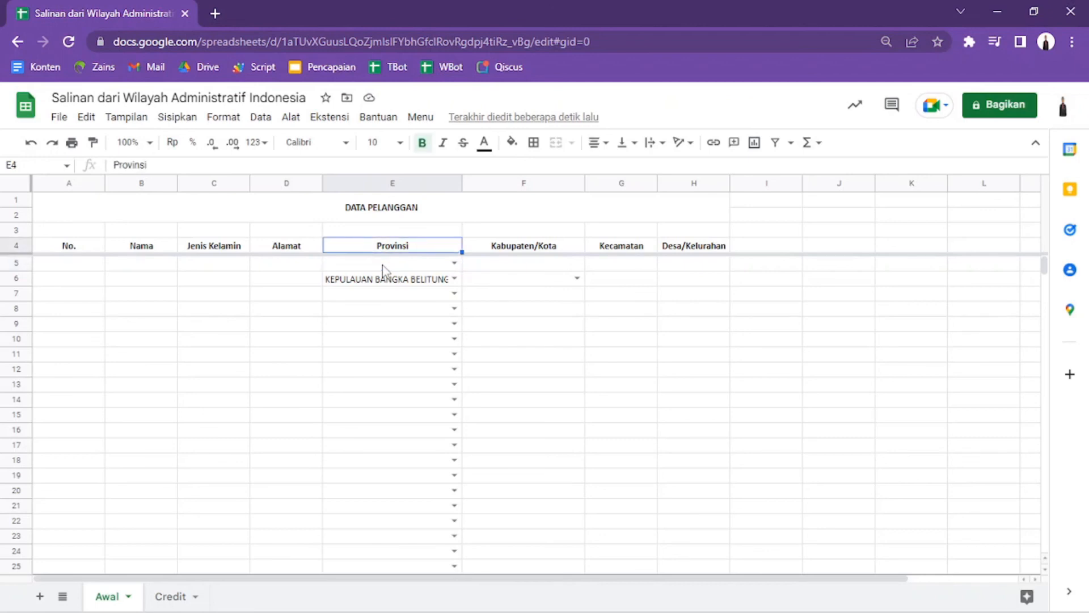
key(Down)
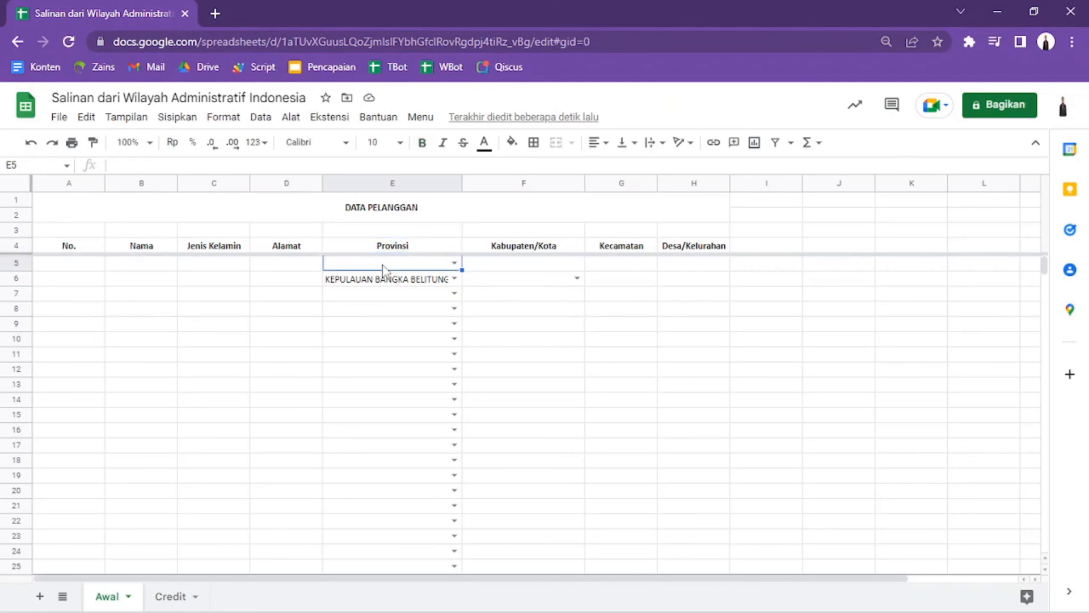